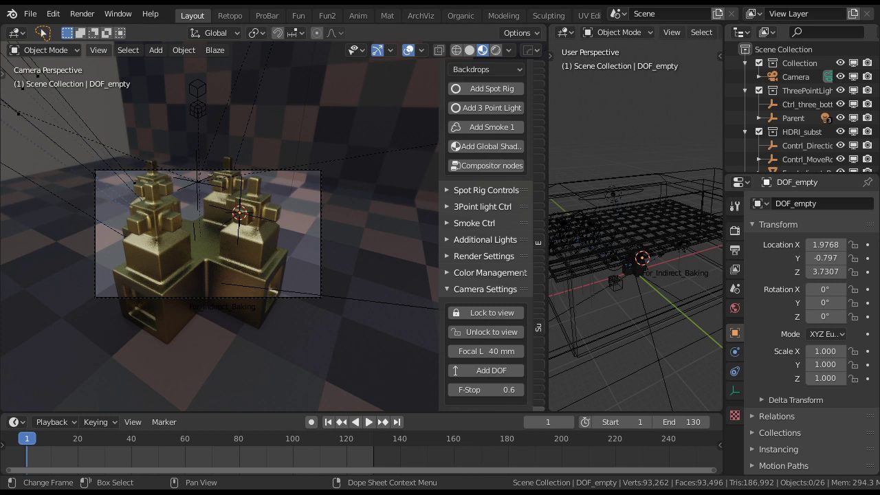
Create a new file from the General template
key(ctrl+n)
click(224, 229)
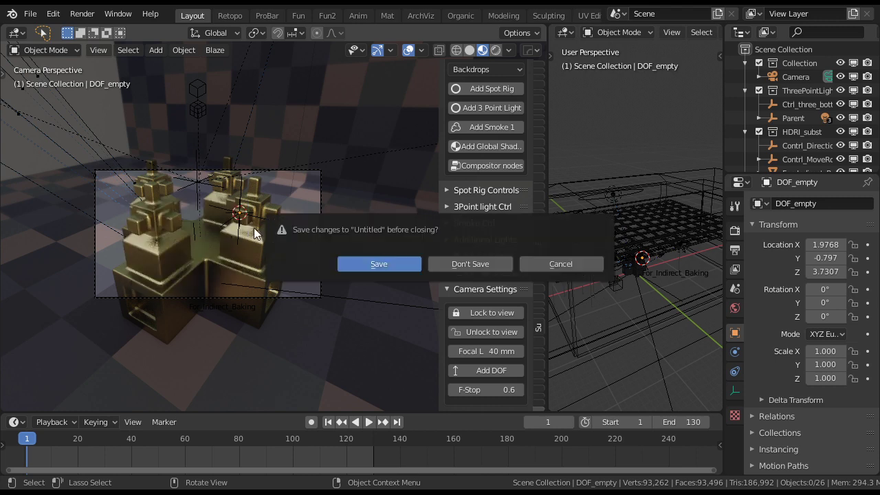
Discard the old scene and add a cube raised 1 unit along Z
click(467, 265)
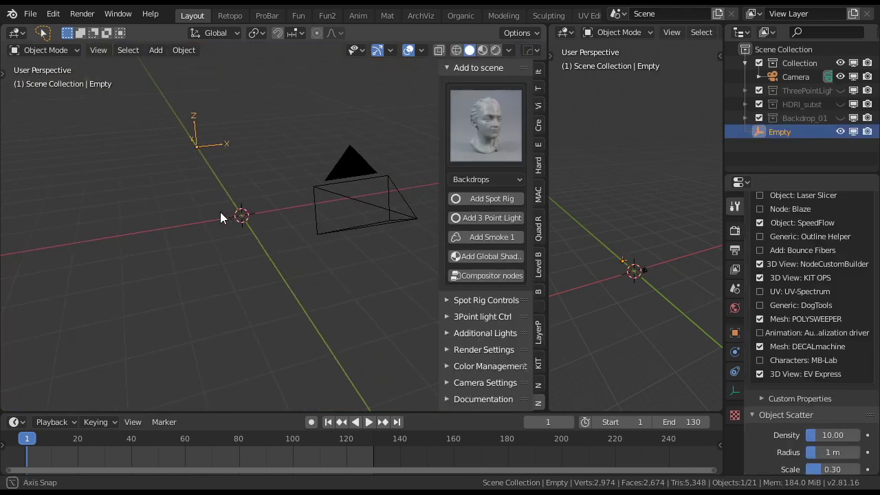
key(shift+a)
key(m)
key(c)
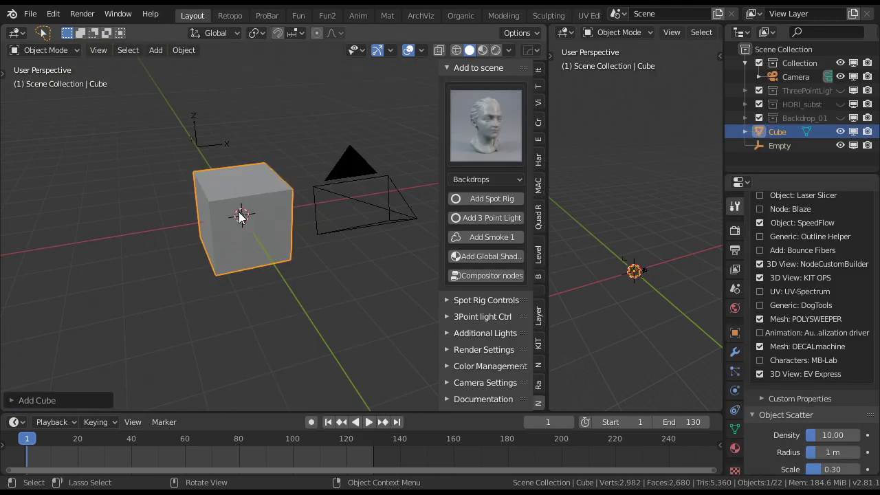
key(g)
key(z)
key(1)
key(Return)
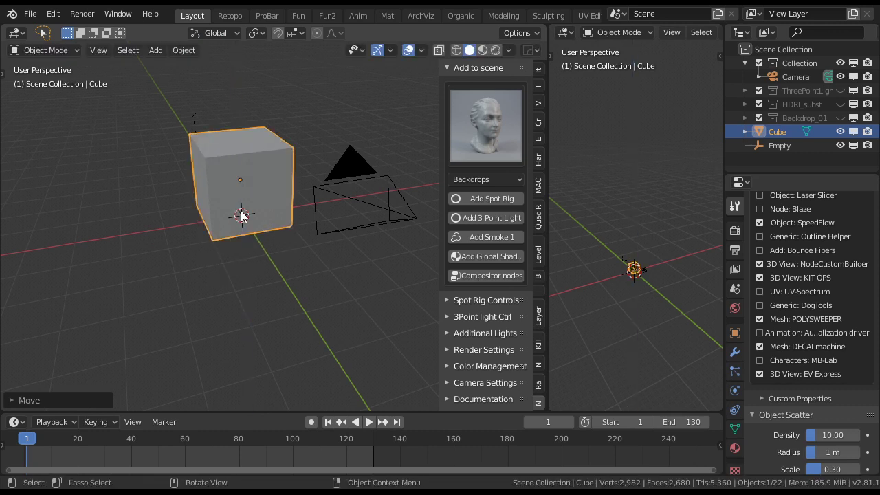
Duplicate the cube to its left, stack a second copy above that one, and select the middle cube
key(shift+d)
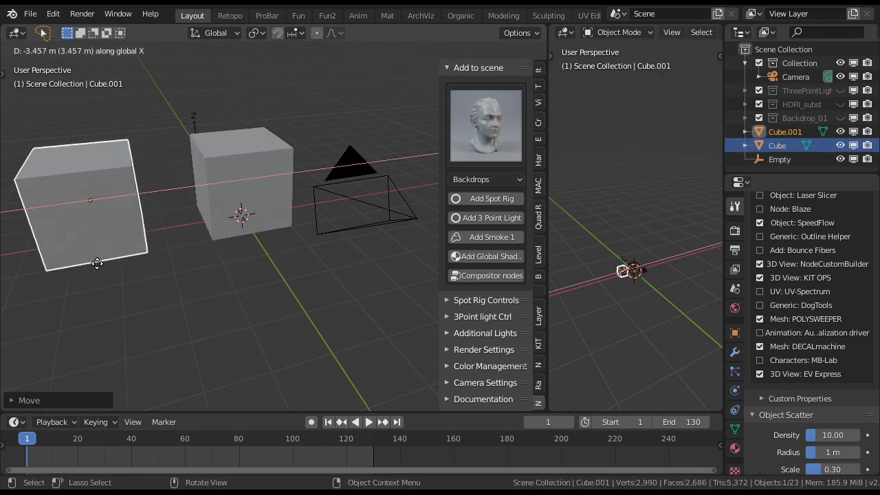
click(94, 266)
key(shift+d)
key(z)
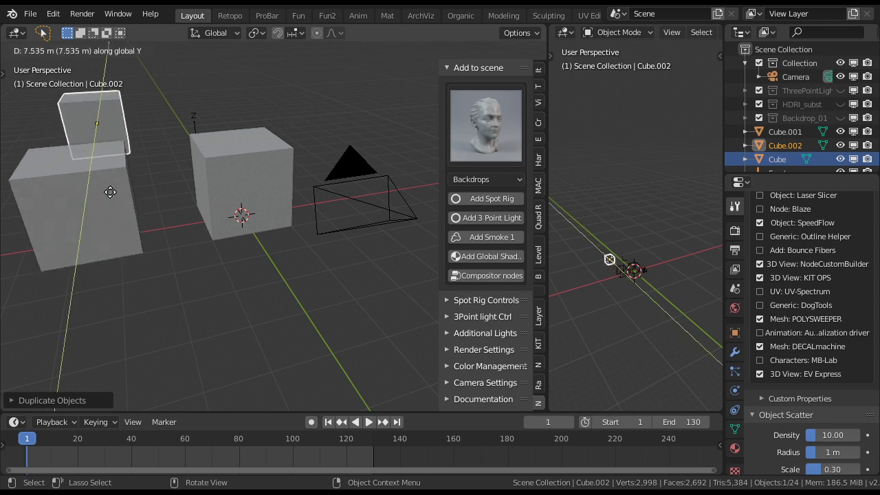
click(170, 199)
middle_drag(170, 199, 268, 182)
click(242, 185)
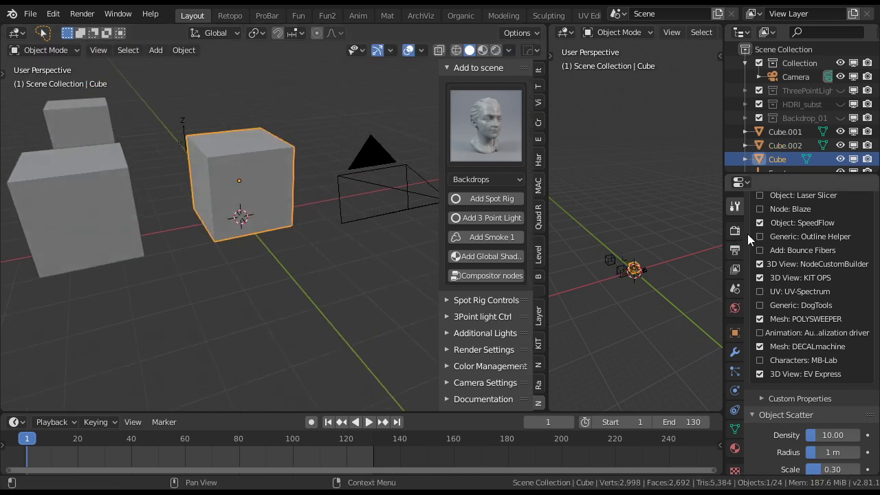
scroll(755, 229, up, 10)
scroll(759, 230, up, 9)
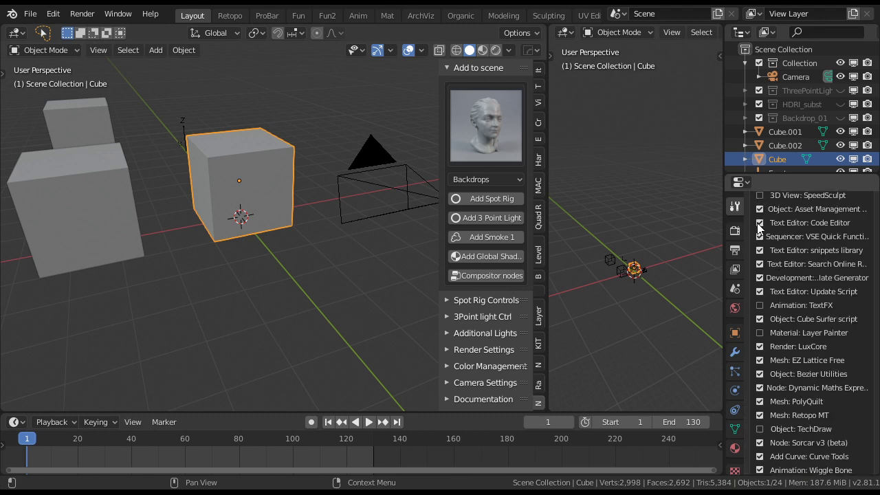
drag(877, 297, 877, 196)
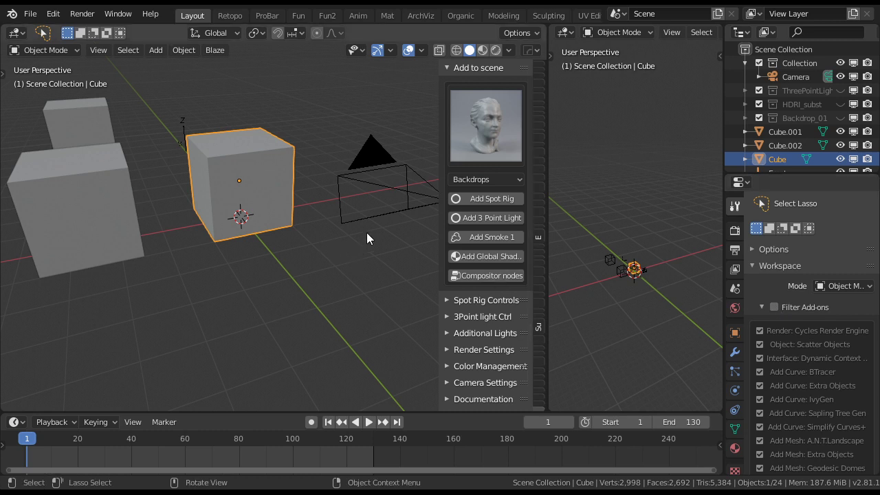
middle_drag(366, 232, 331, 255)
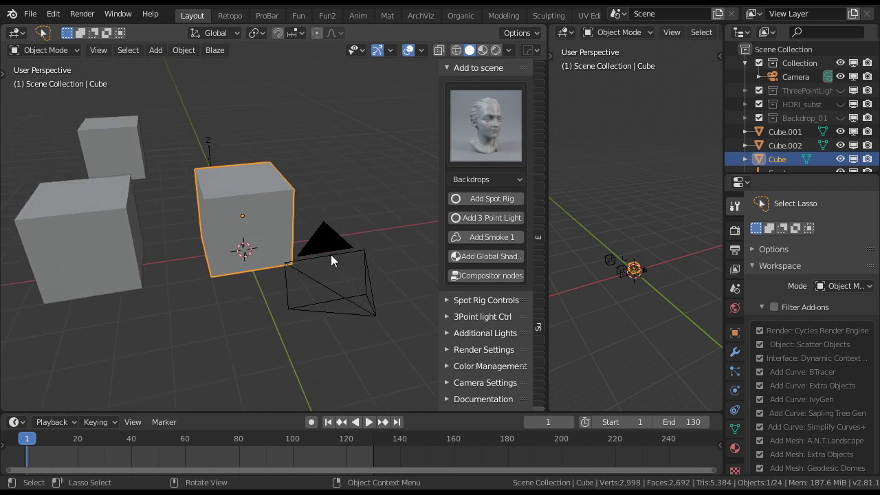
scroll(328, 245, up, 2)
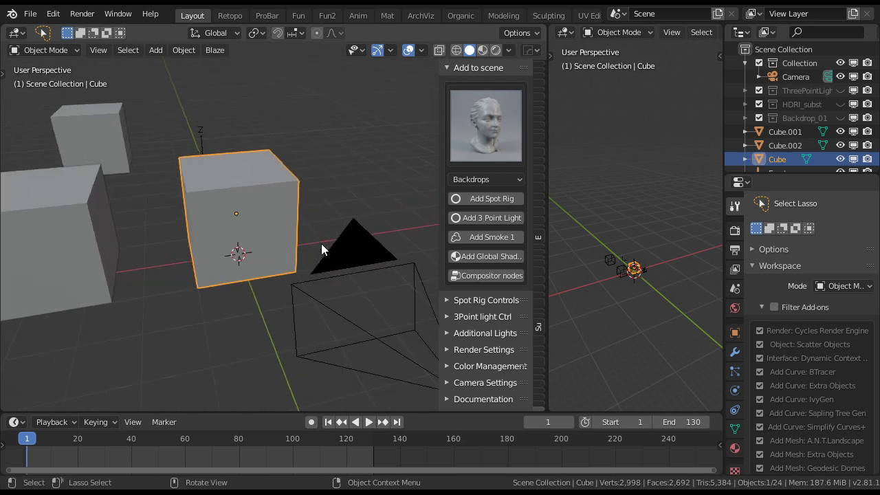
key(shift+a)
Pick DogTools.PNG from the D: drive for Images as Planes, filtering the file list by 'dog'
mouse_move(287, 254)
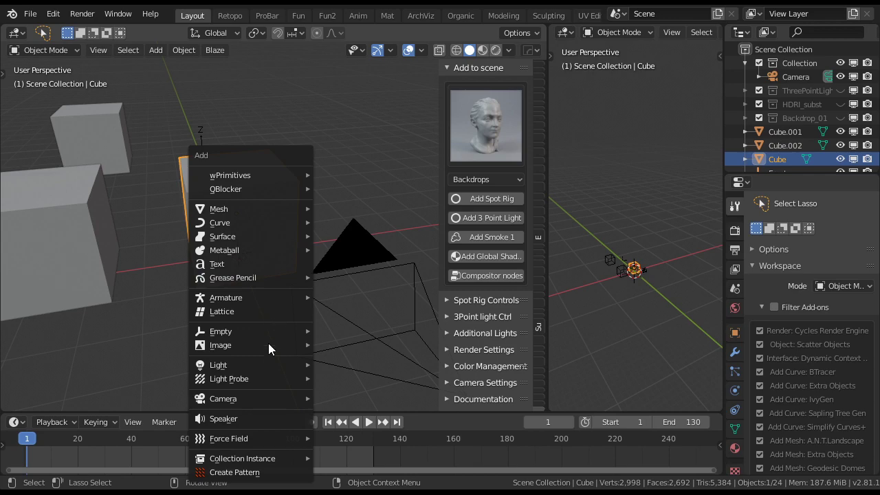
mouse_move(252, 343)
click(330, 370)
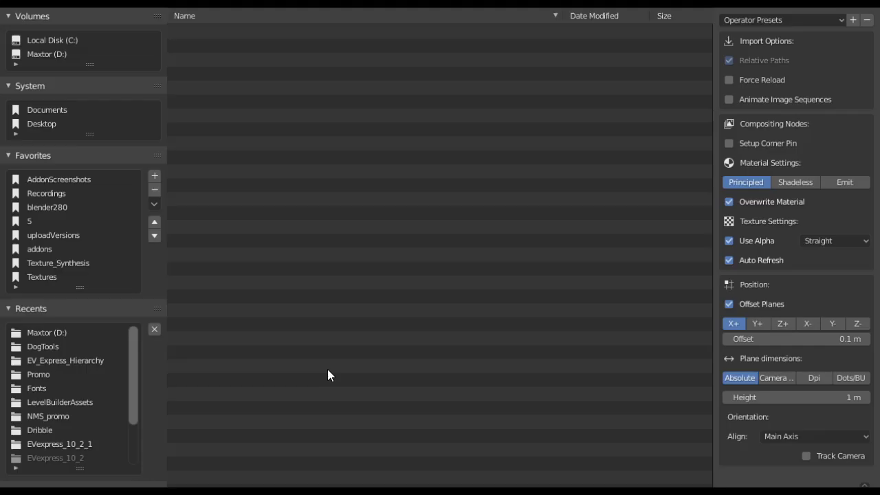
click(41, 54)
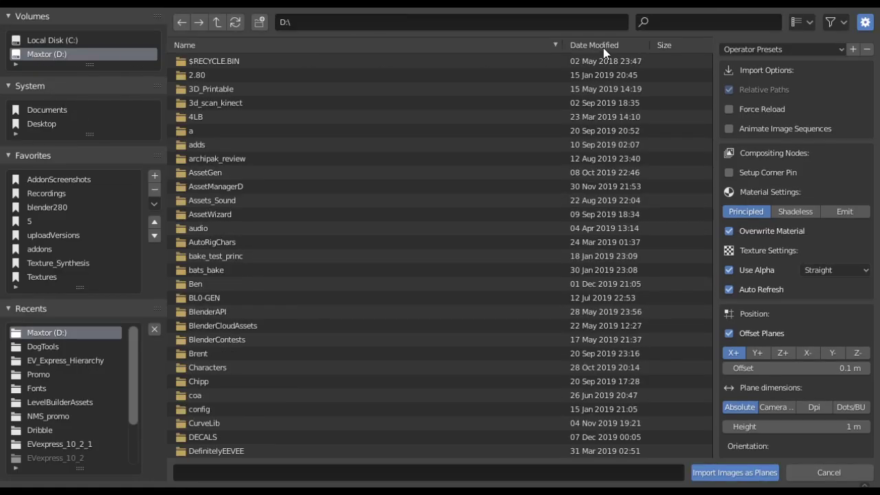
click(676, 23)
text(dog)
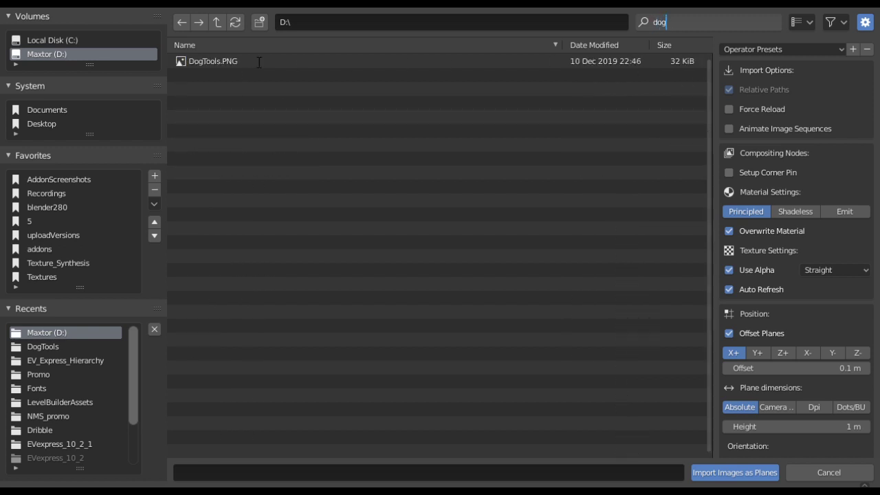
key(Return)
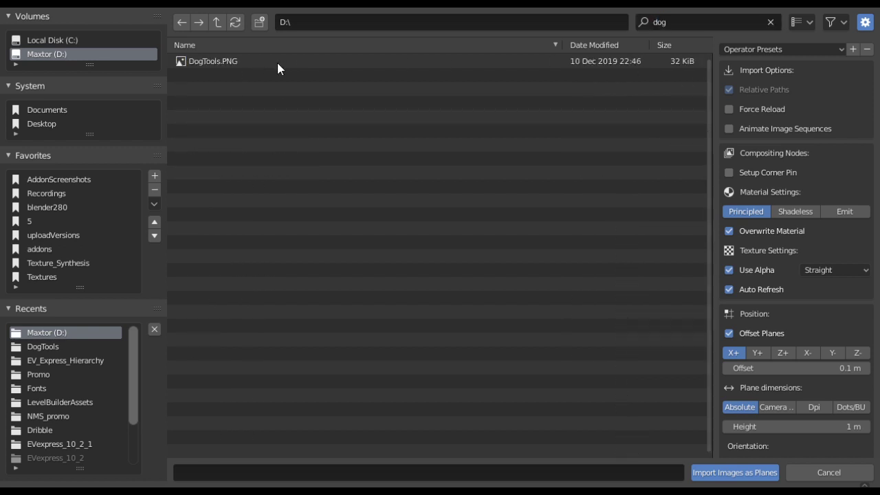
click(272, 62)
Import the DogTools image plane and raise it twice along Z above the middle cube
click(733, 474)
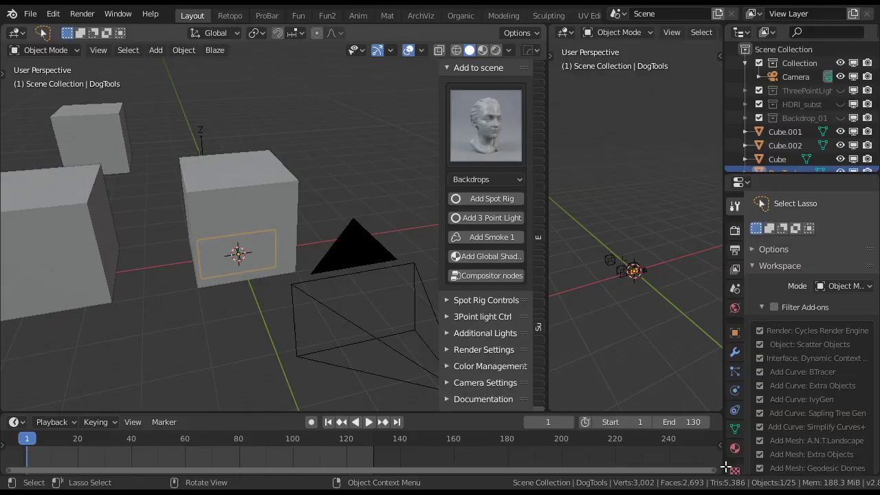
key(g)
key(z)
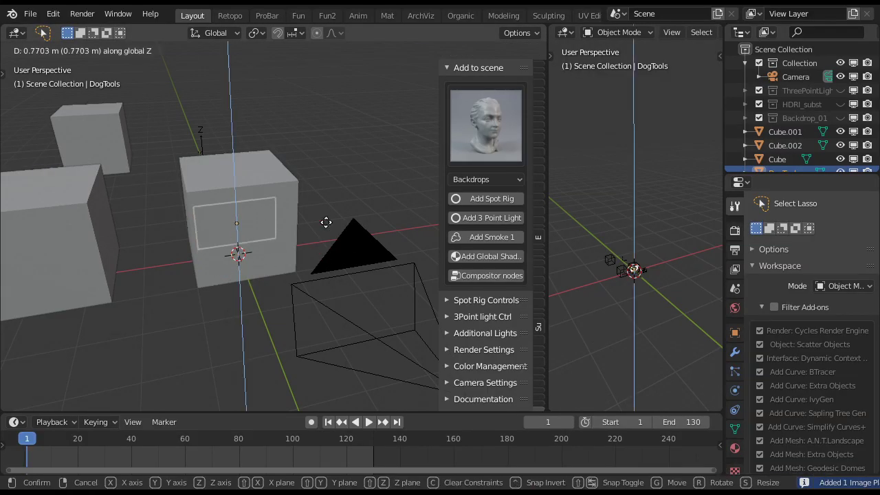
click(324, 134)
key(g)
key(z)
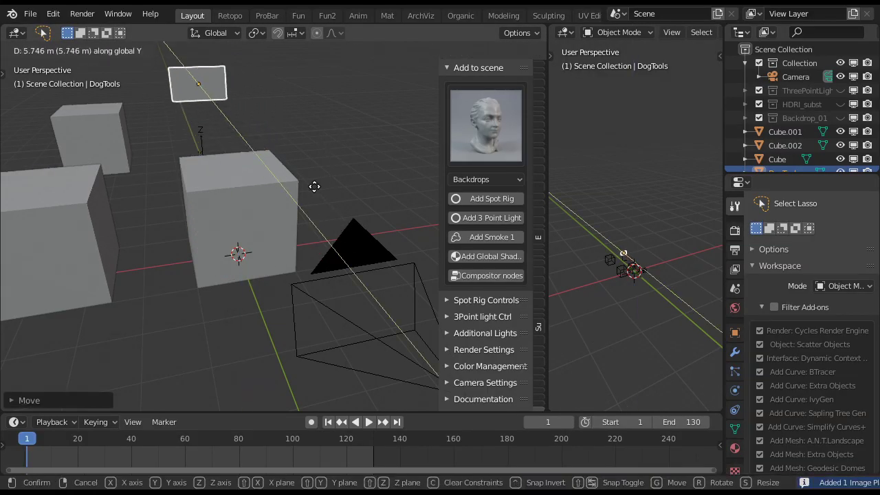
click(337, 223)
Scale up the DogTools plane, hide the sidebar and frame the plane in view
middle_drag(347, 245, 325, 221)
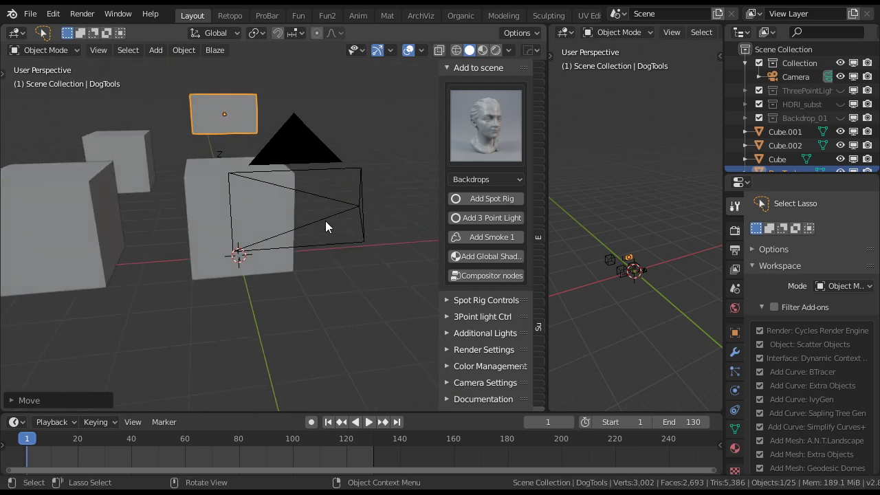
key(s)
click(431, 141)
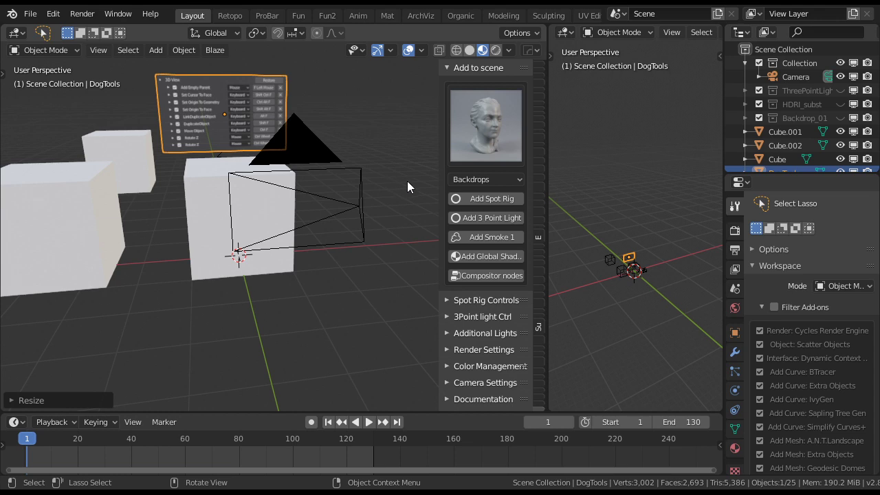
key(n)
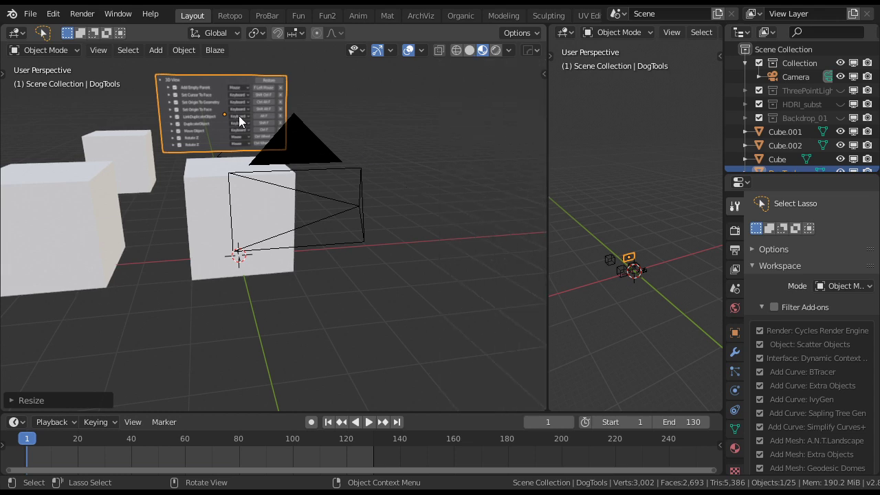
key(KP_Decimal)
middle_drag(239, 115, 274, 161)
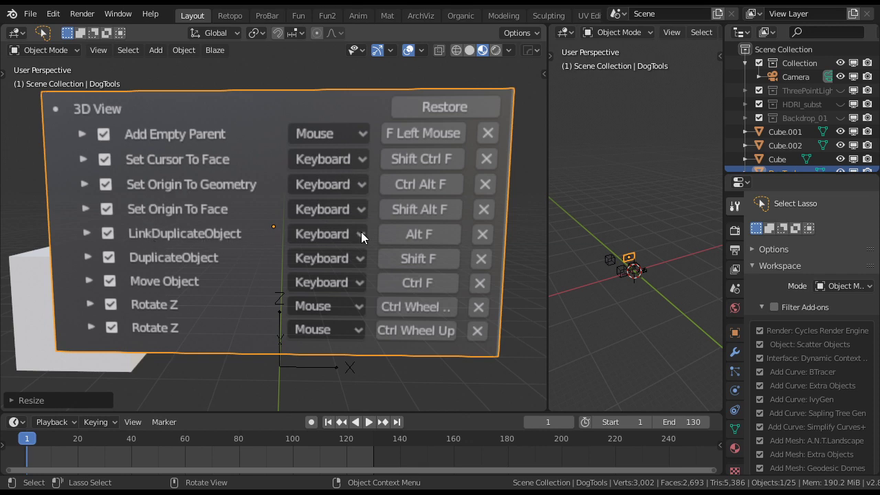
scroll(349, 222, down, 10)
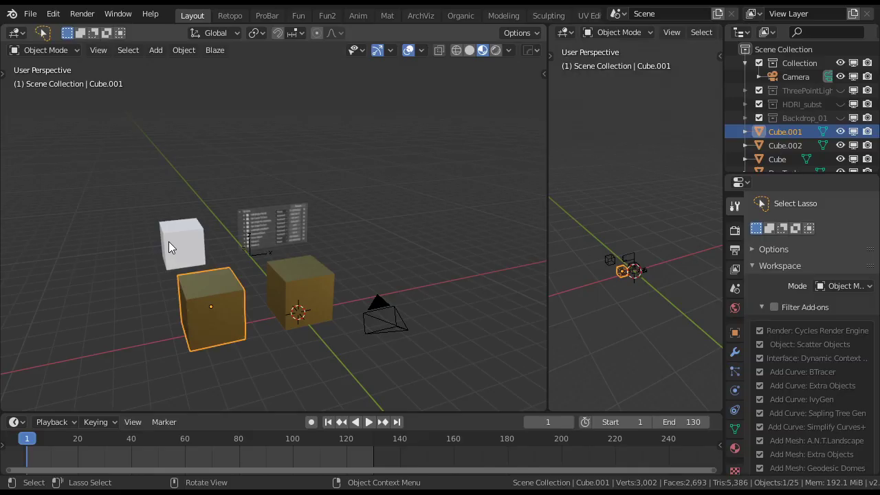
Give the small top cube the Metal preset material
click(169, 242)
key(shift+q)
click(168, 242)
middle_drag(297, 318, 277, 294)
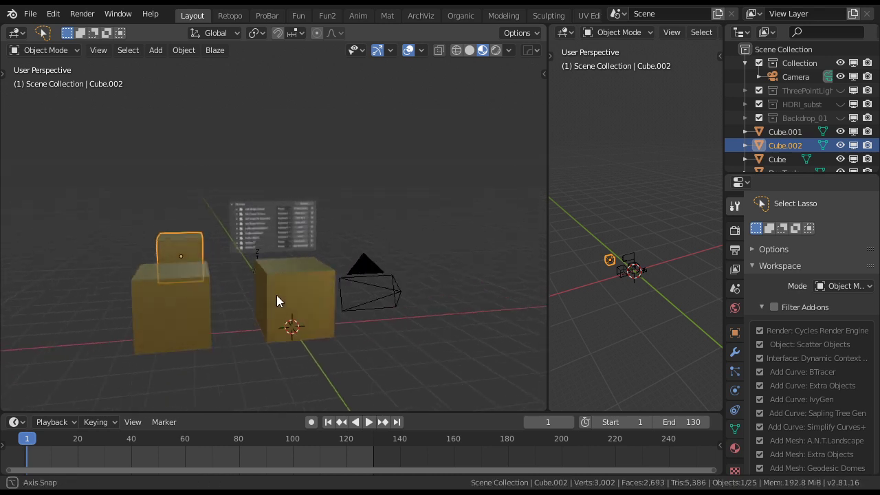
Move the large front-left cube farther left along the X axis
click(170, 305)
middle_drag(172, 305, 267, 330)
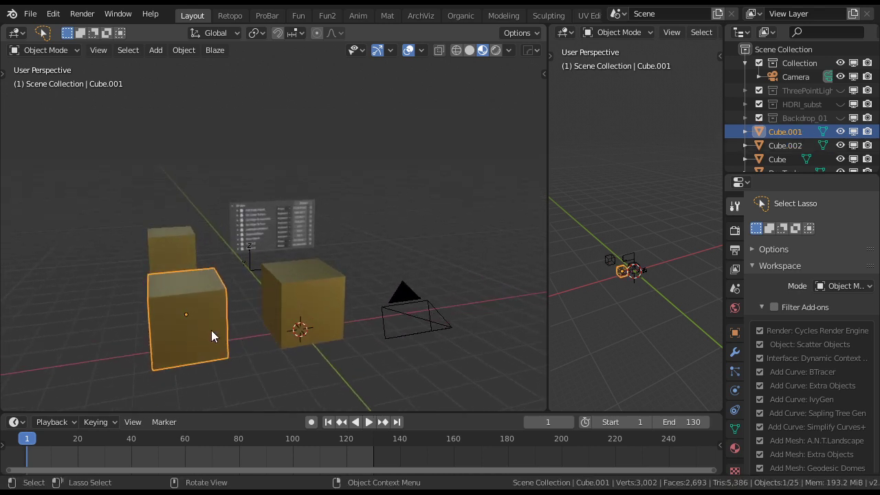
key(g)
key(x)
click(111, 348)
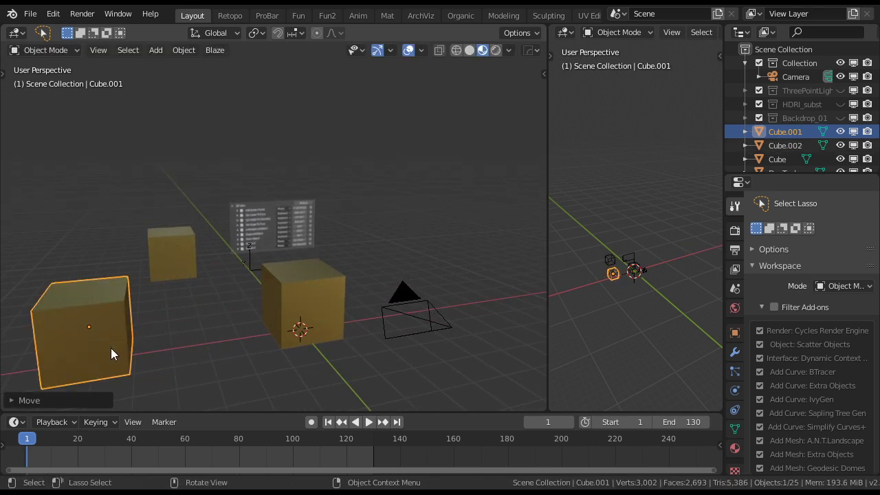
scroll(306, 261, up, 2)
Shift the DogTools reference panel up and to the left, then select Cube.001
click(287, 226)
key(g)
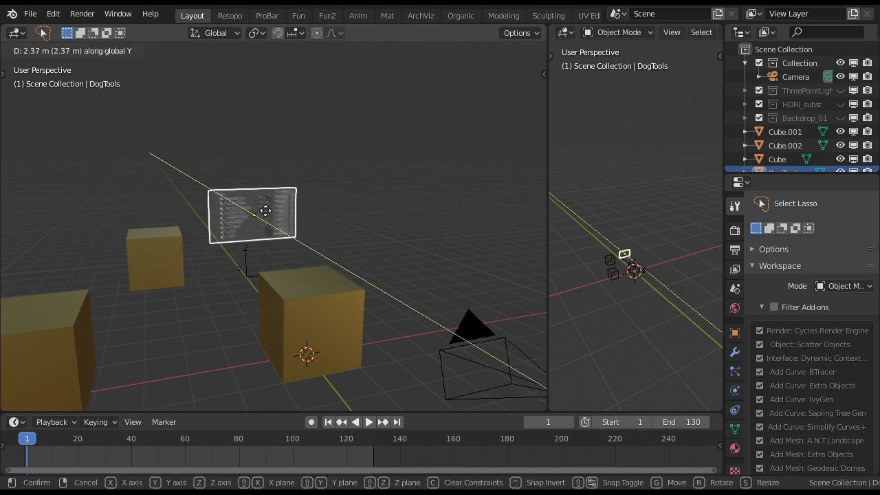
click(279, 221)
click(310, 312)
middle_drag(318, 322, 295, 289)
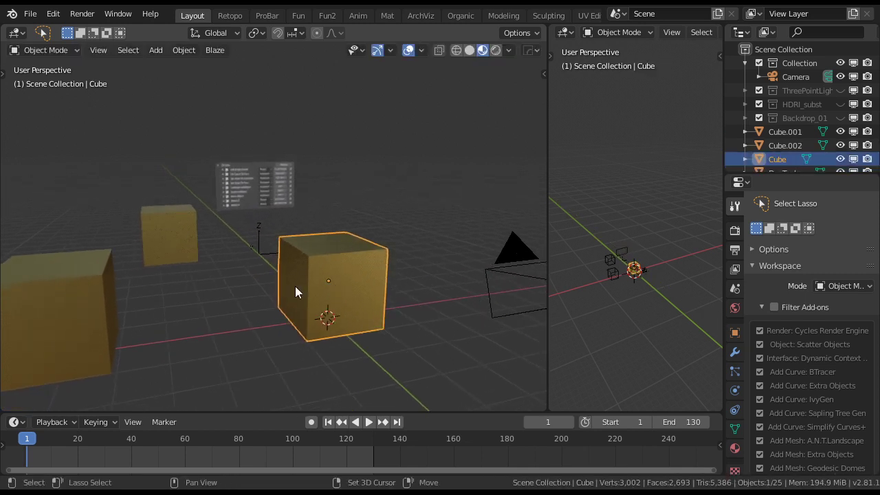
click(82, 328)
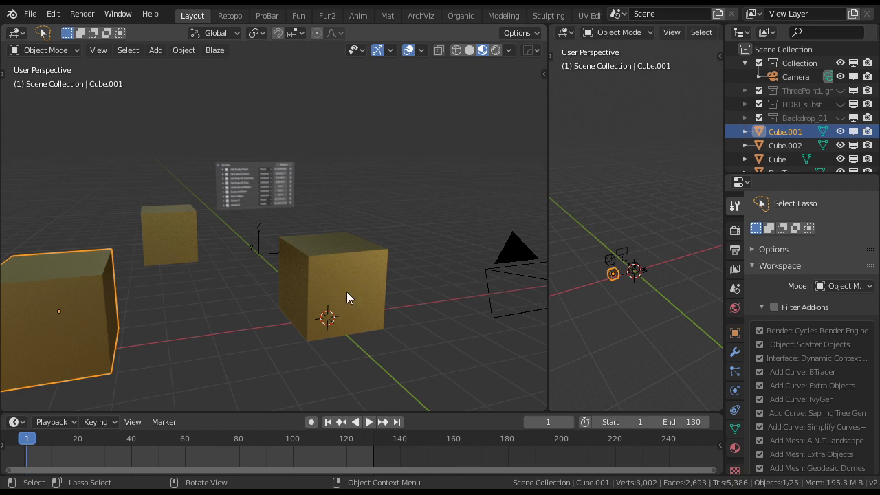
Make four Shift+D copies of the front cube placed around it as a five-cube cross
key(shift+d)
middle_drag(363, 299, 235, 306)
key(shift+d)
click(291, 291)
middle_drag(291, 291, 293, 239)
key(shift+d)
click(222, 253)
key(shift+d)
click(361, 249)
scroll(281, 249, up, 3)
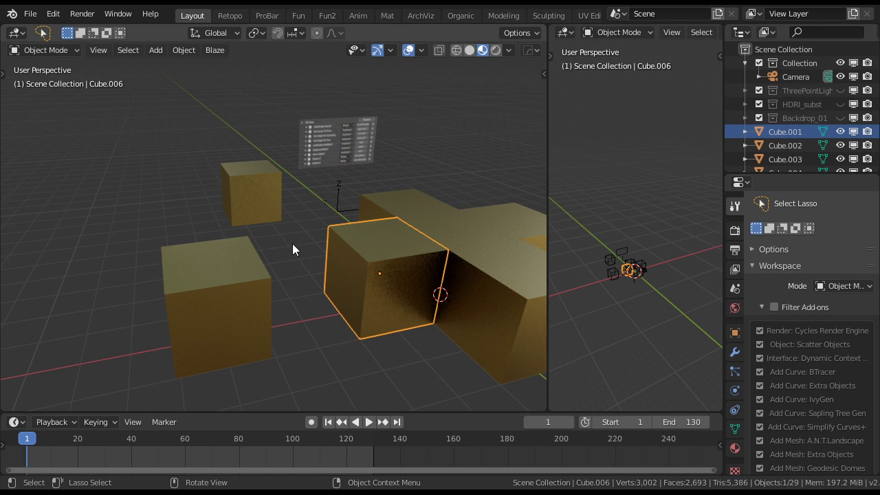
middle_drag(277, 263, 260, 269)
click(251, 294)
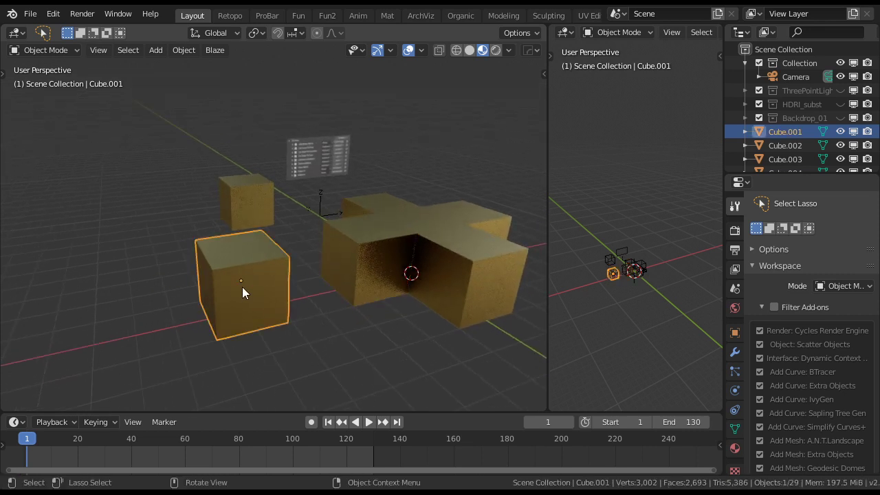
In Edit Mode, inset a face and extrude it inward into a recessed framed panel
key(Tab)
click(271, 278)
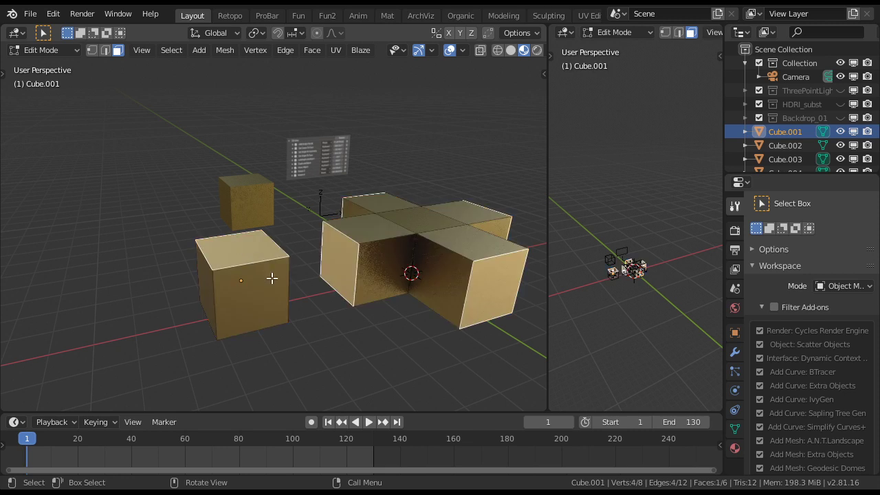
key(e)
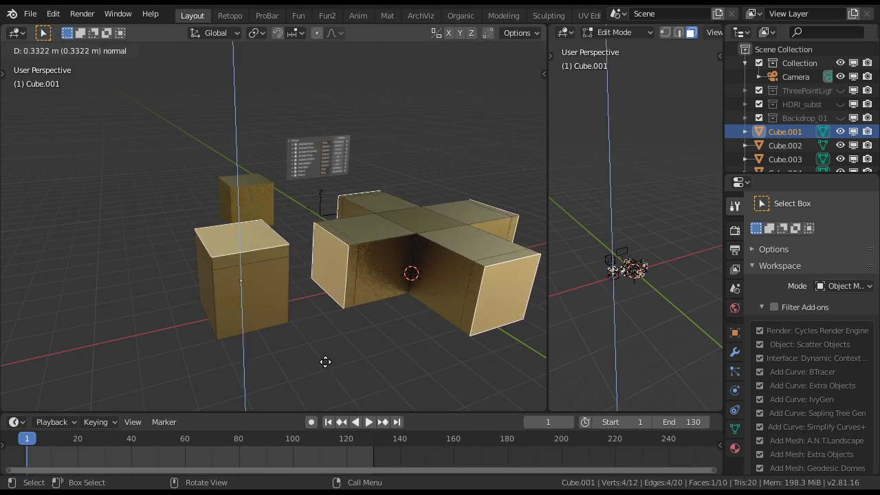
click(323, 357)
key(ctrl+z)
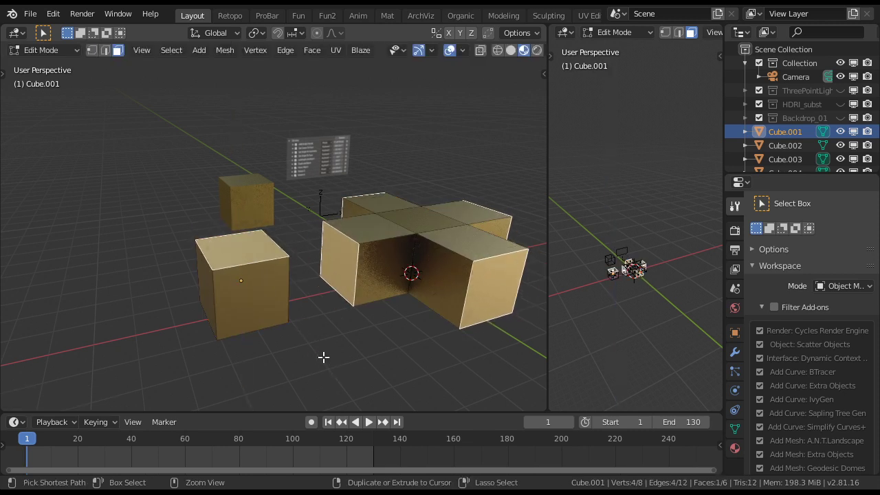
key(i)
click(315, 349)
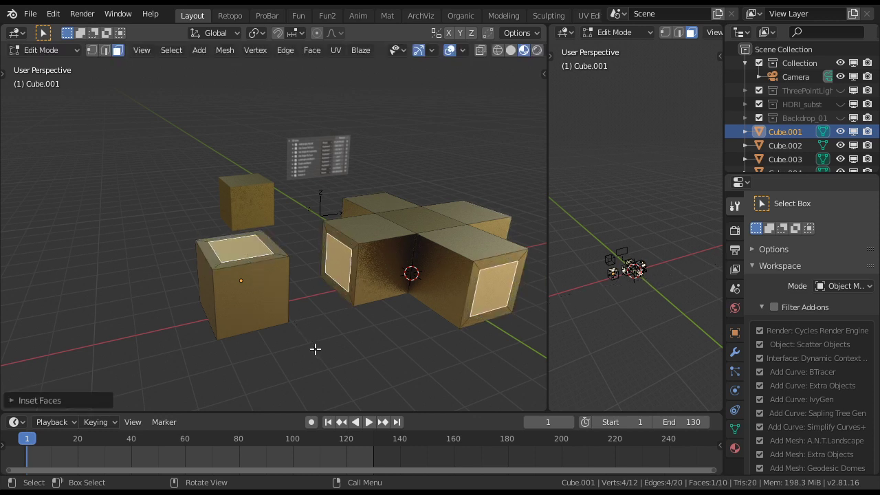
key(e)
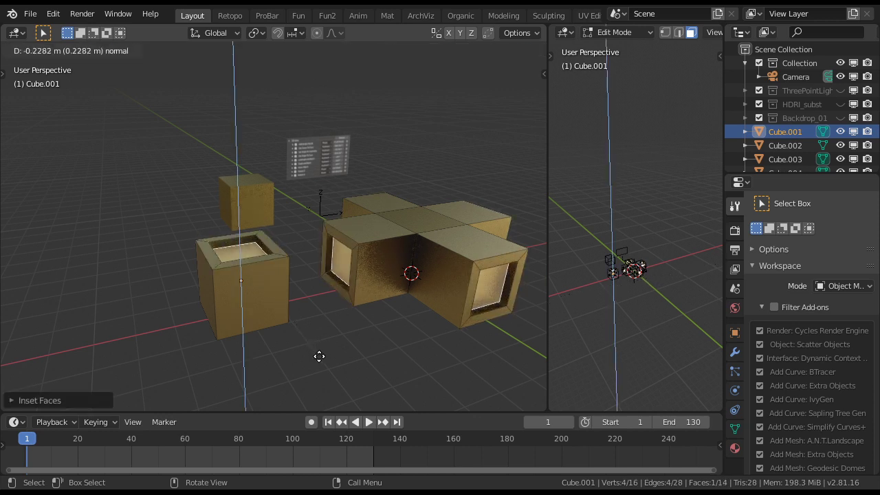
click(319, 356)
Inset the loop of side faces and extrude them along normals into protruding blocks
alt+click(283, 295)
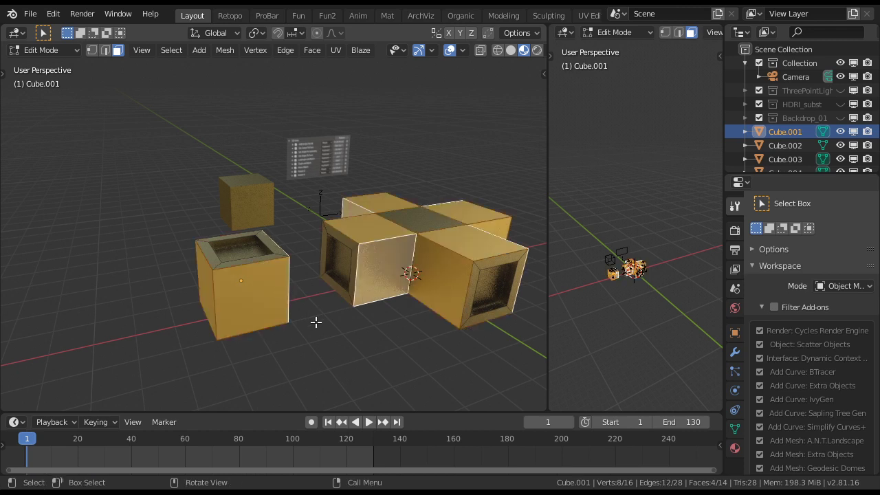
key(i)
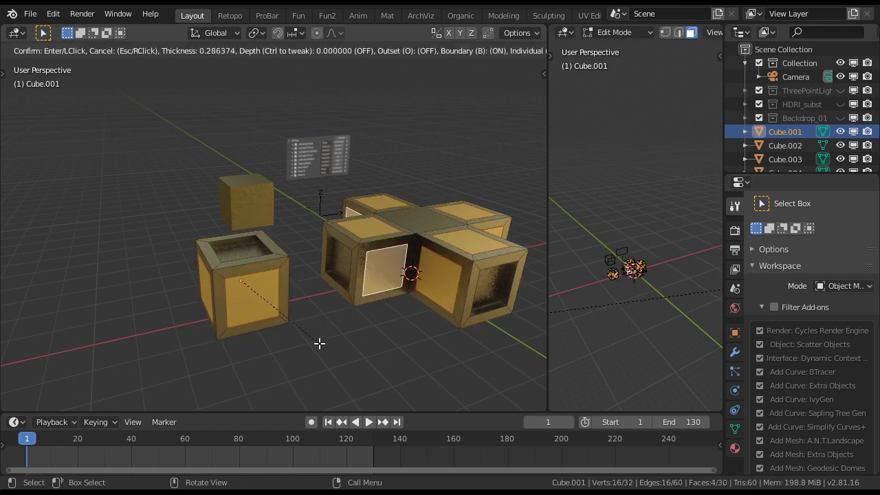
click(319, 343)
key(alt+e)
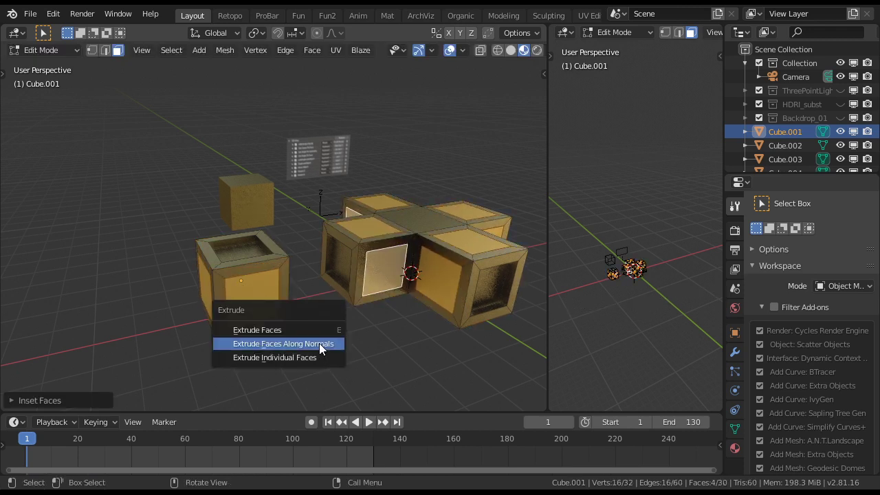
click(319, 343)
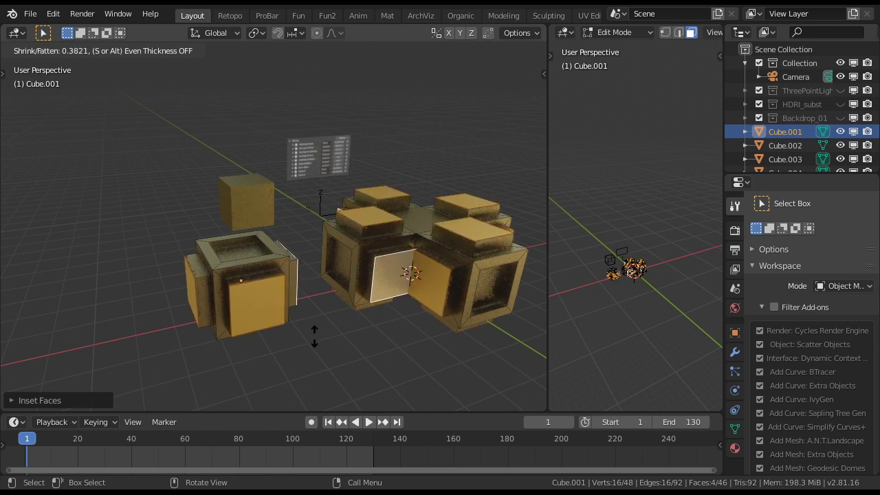
click(314, 333)
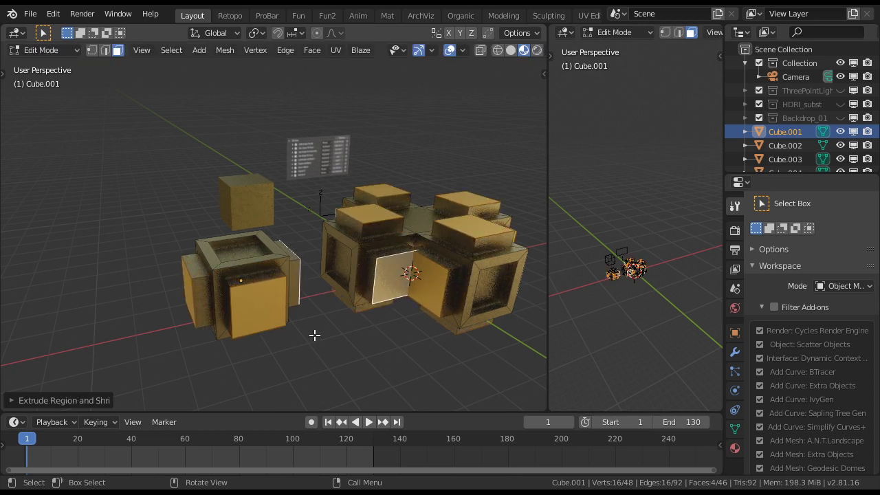
Inset and extrude the right box's front face, then return to Object Mode
click(263, 306)
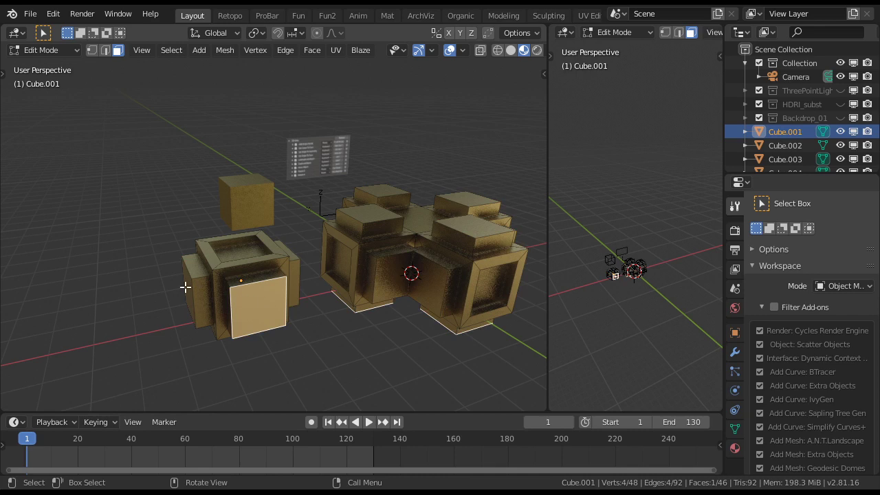
middle_drag(185, 287, 369, 244)
click(369, 244)
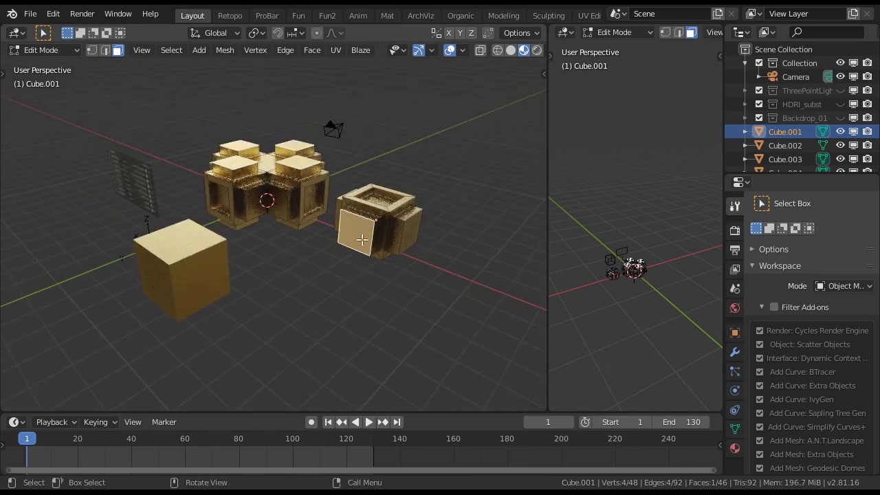
key(i)
click(397, 349)
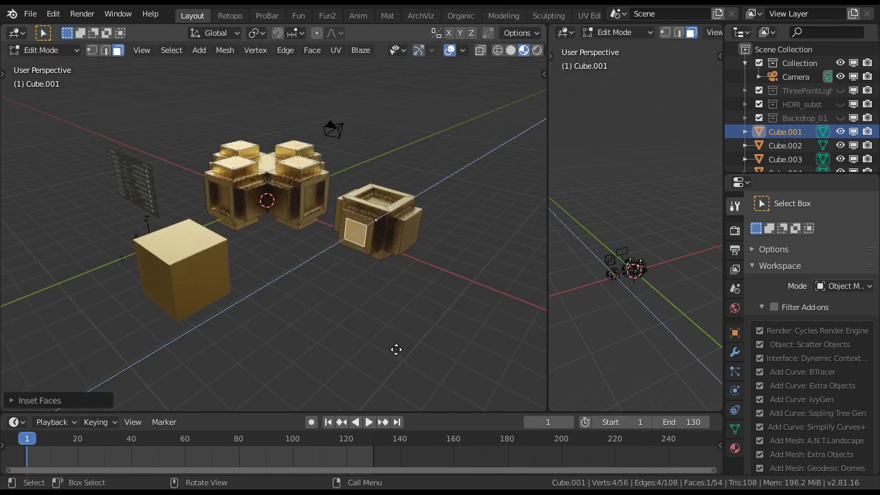
key(e)
click(386, 359)
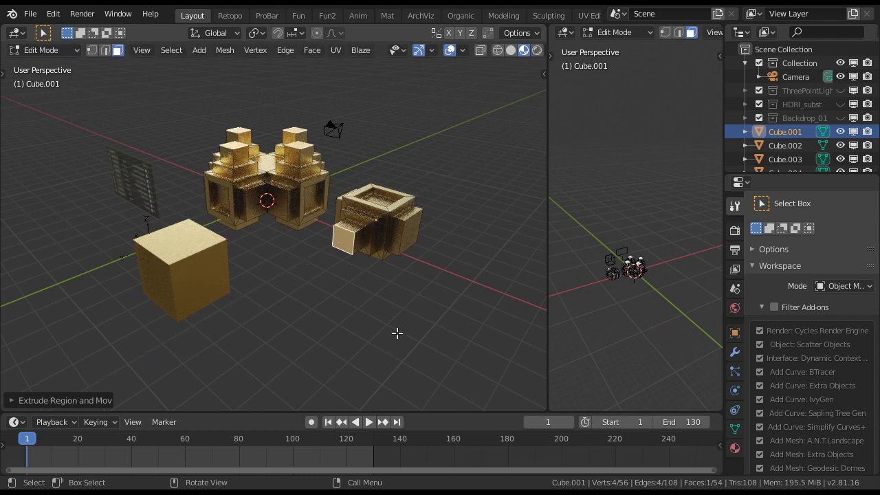
key(Tab)
middle_drag(388, 320, 156, 168)
Scale the small box Cube.002 down
click(158, 165)
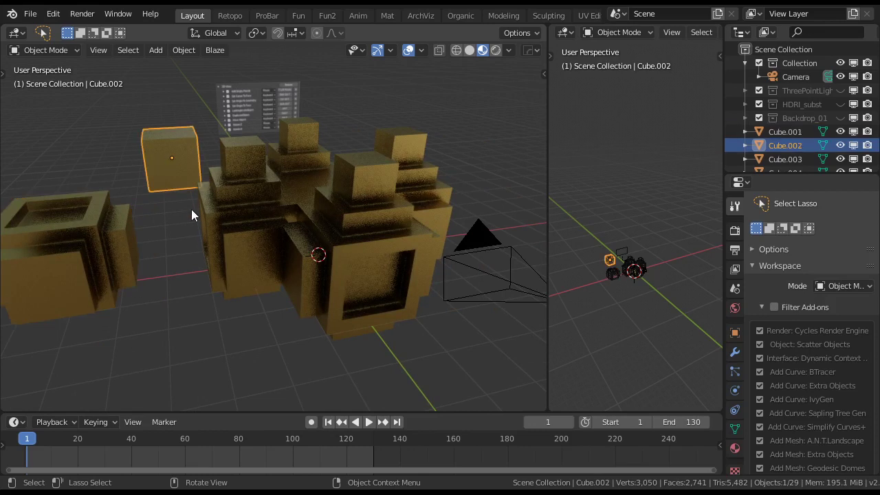
key(s)
click(201, 251)
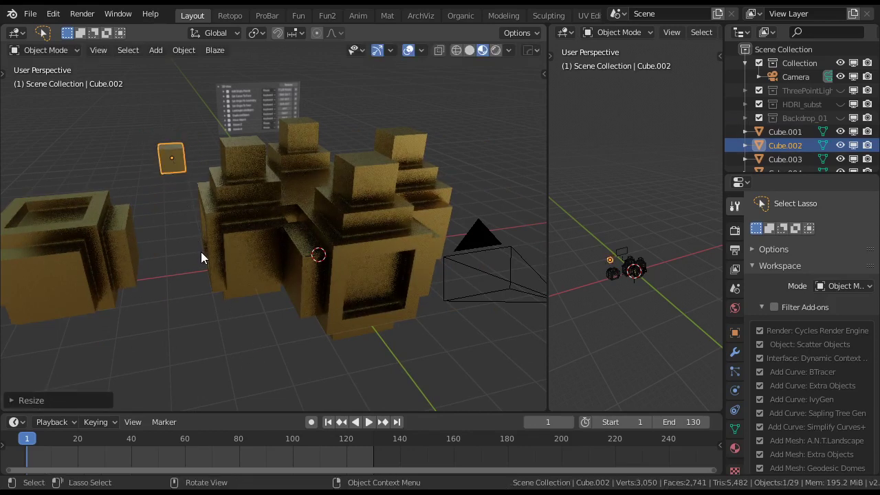
middle_drag(330, 287, 325, 309)
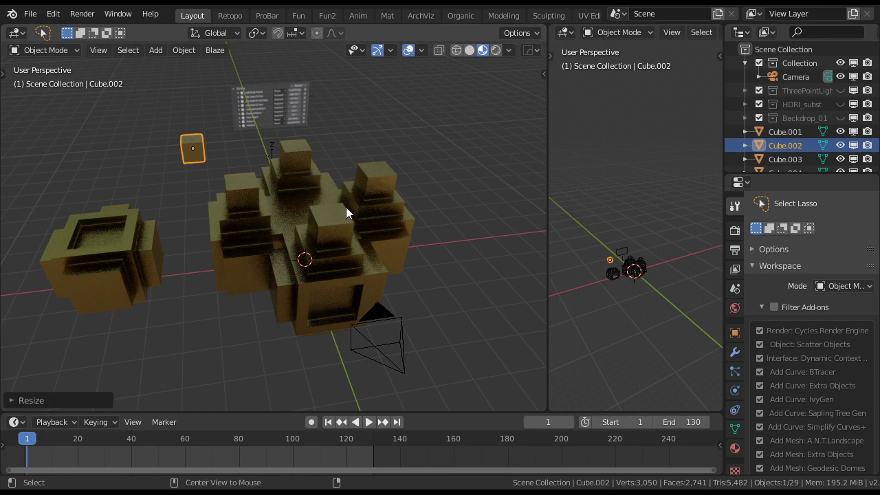
Place three Alt+D linked copies of the small cube on the central block's towers
key(alt+d)
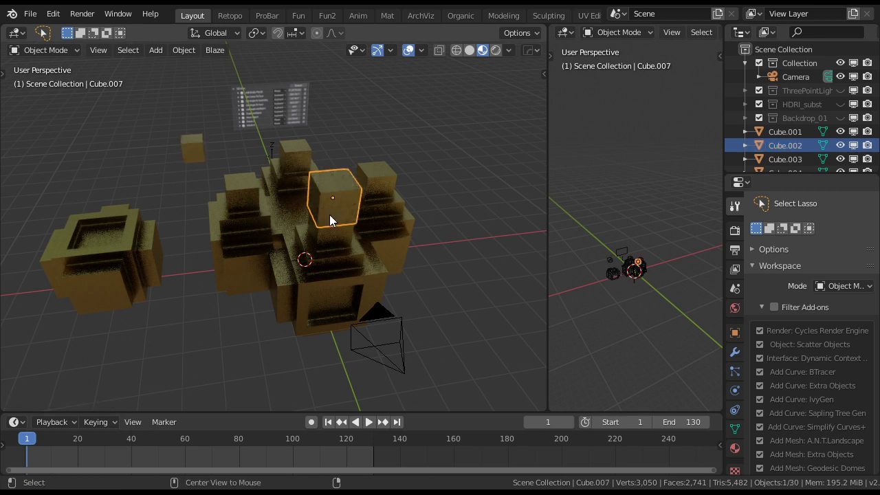
key(alt+d)
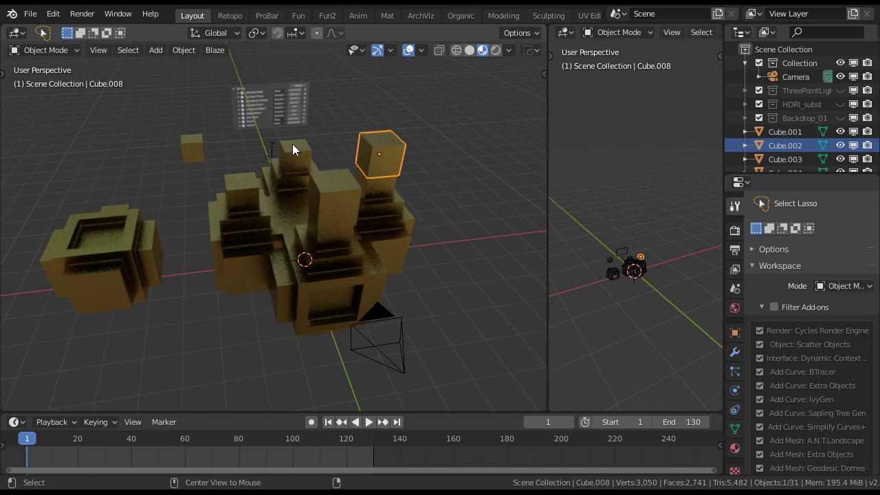
key(alt+d)
key(alt+d)
middle_drag(242, 182, 79, 233)
Select the small cube on the left and enter Edit Mode on it
click(75, 235)
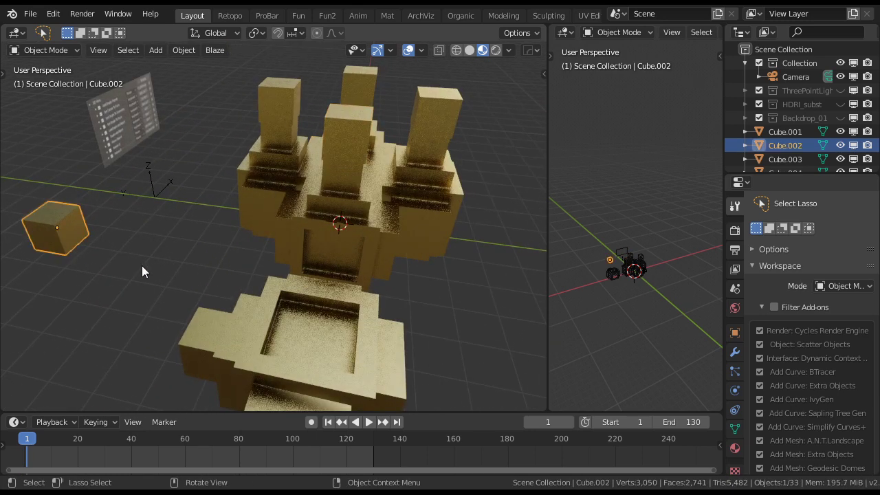
key(s)
key(Escape)
key(Tab)
middle_drag(144, 262, 172, 252)
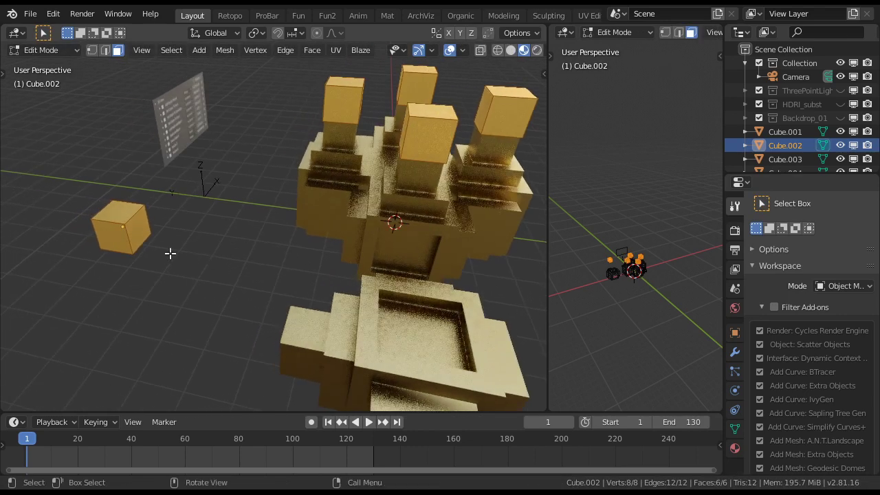
Inset the small cube's top face and extrude it upward into a narrower raised top
click(121, 214)
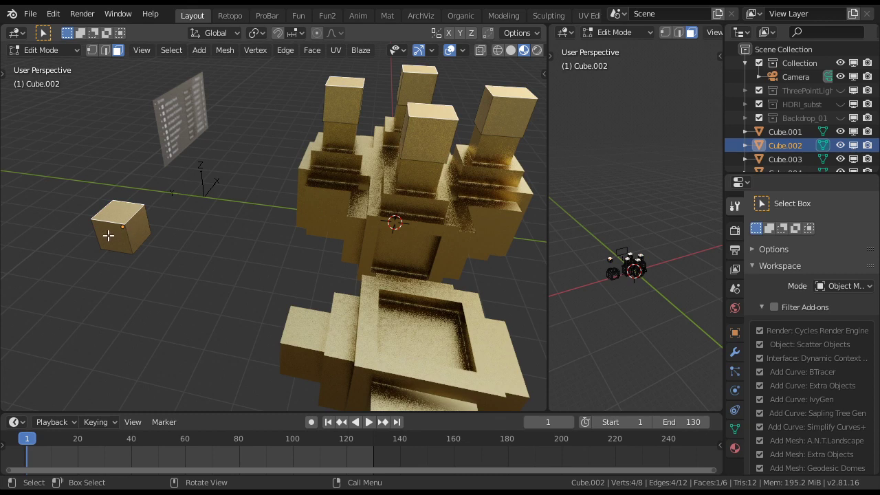
middle_drag(108, 236, 318, 336)
alt+click(277, 293)
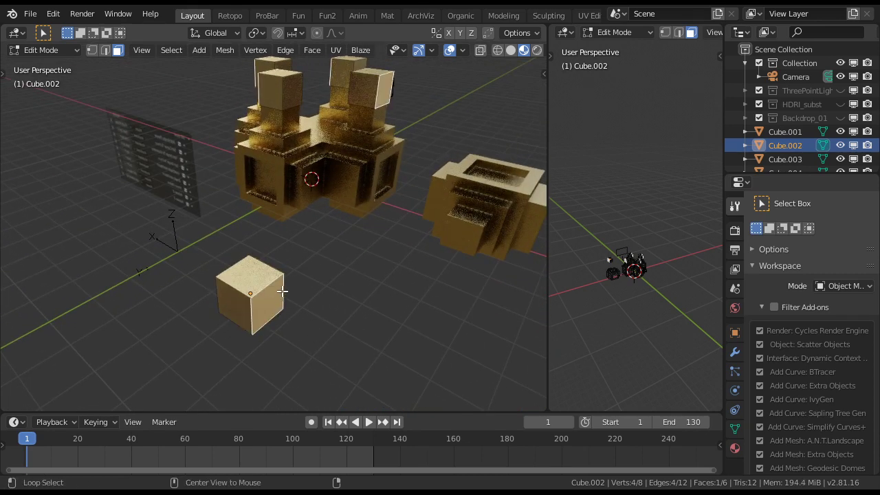
alt+click(264, 271)
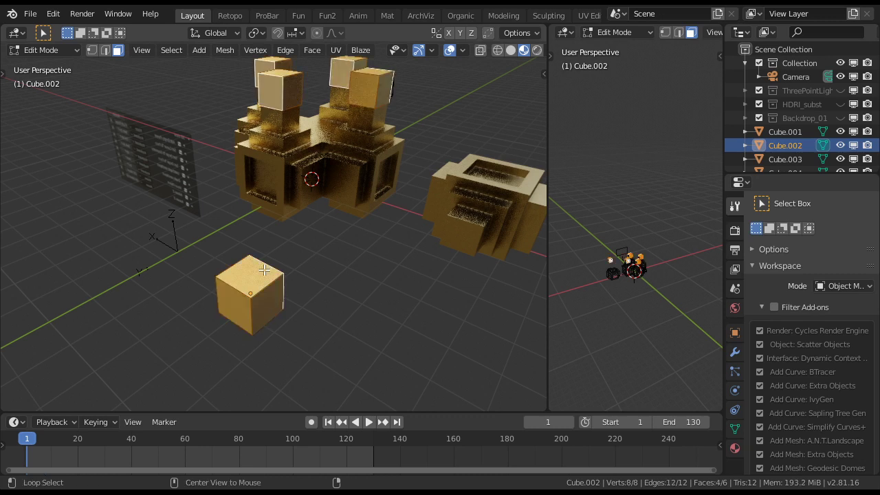
click(232, 308)
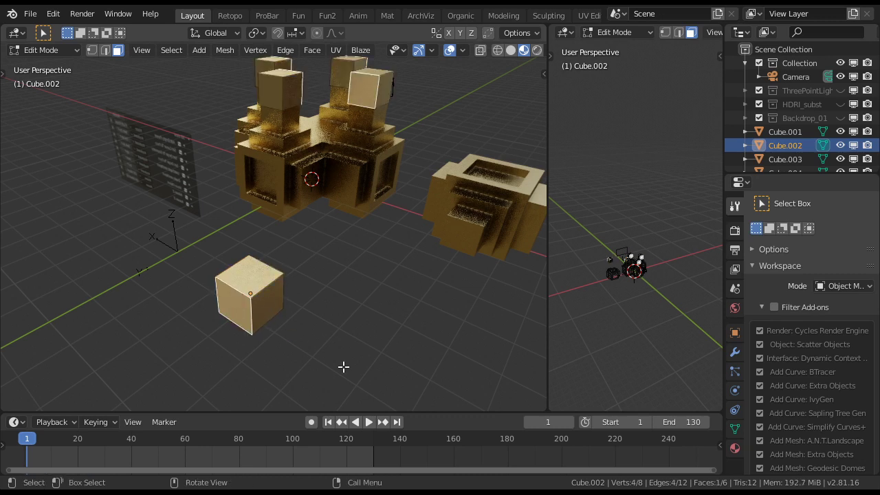
key(i)
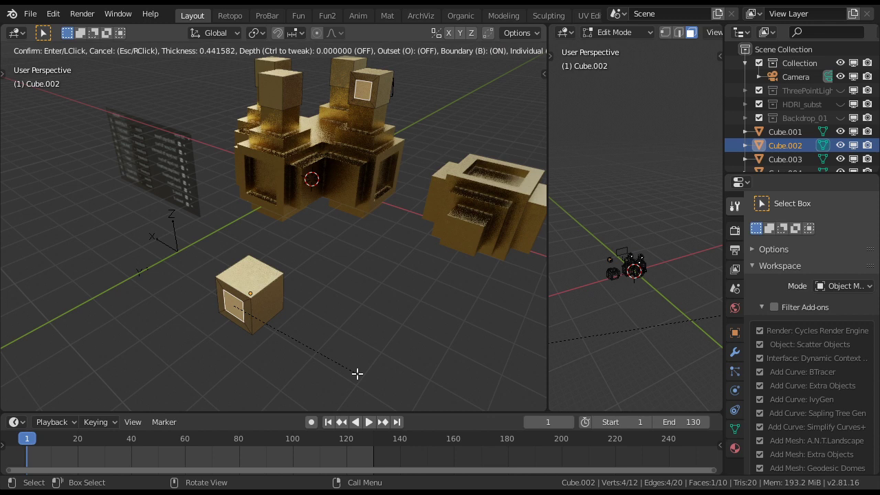
key(Escape)
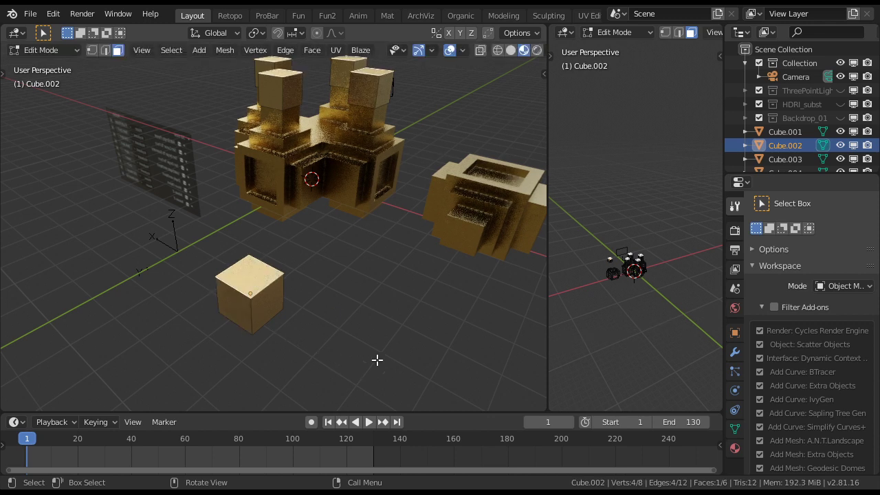
key(i)
click(377, 359)
key(e)
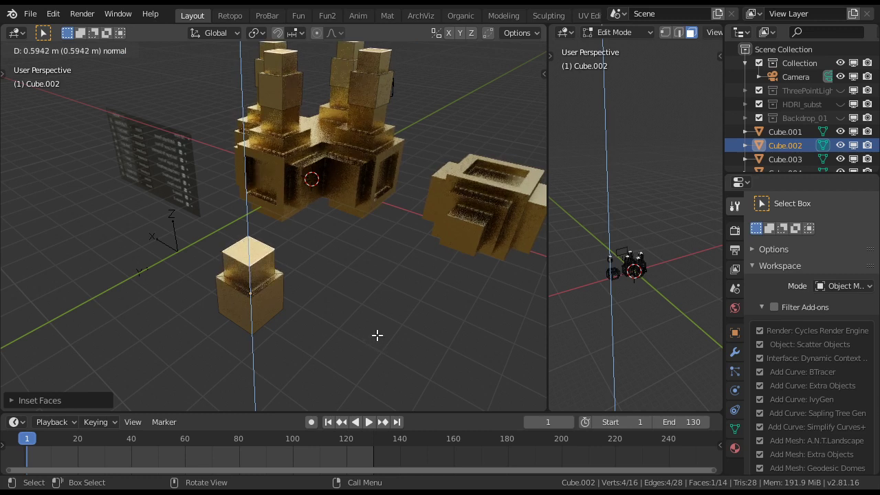
click(376, 334)
Inset the ring of side faces and extrude it along normals inward for a recessed band
alt+click(278, 294)
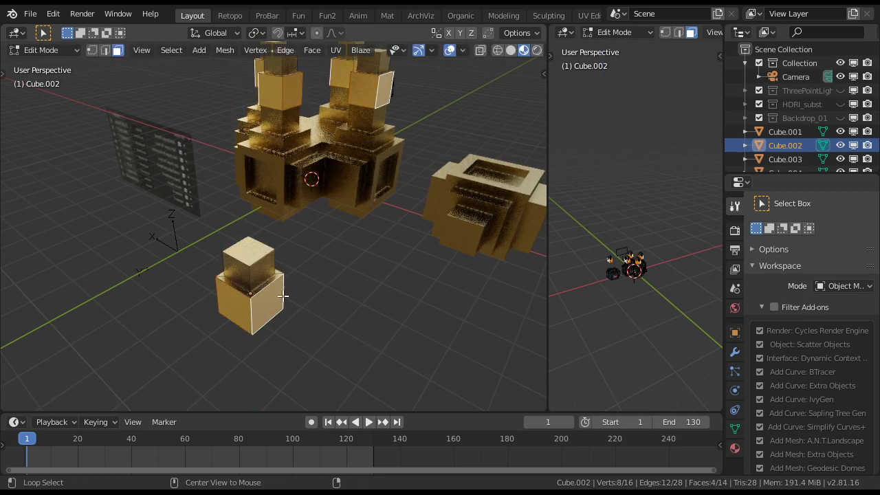
key(i)
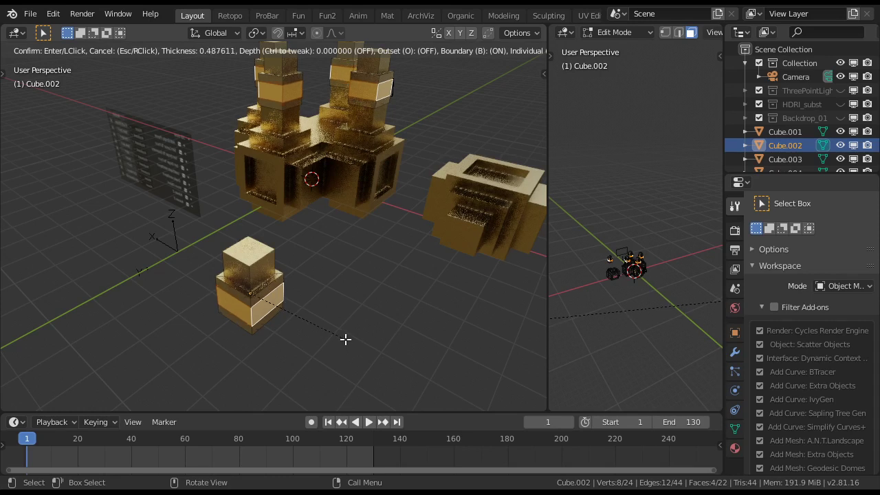
click(345, 339)
key(alt+e)
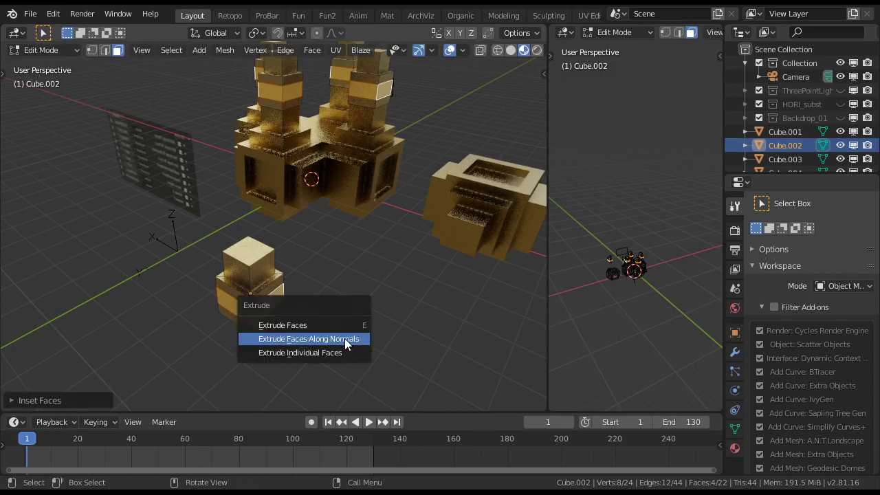
click(344, 338)
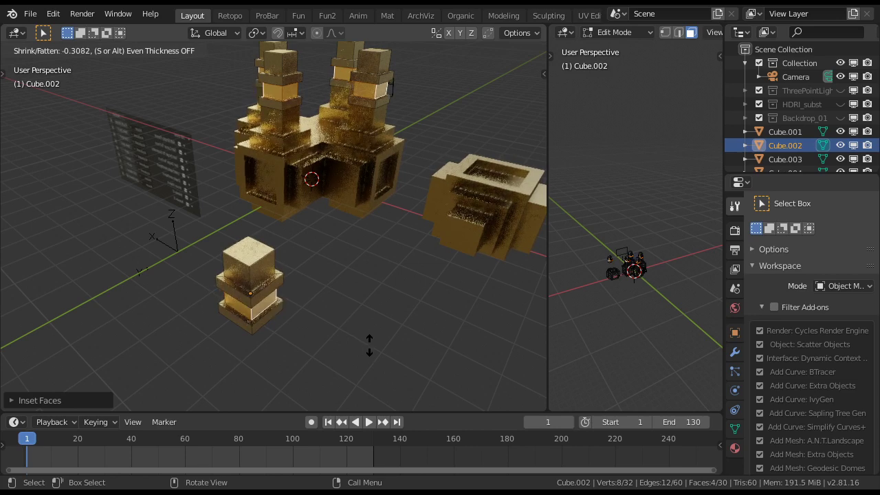
click(374, 347)
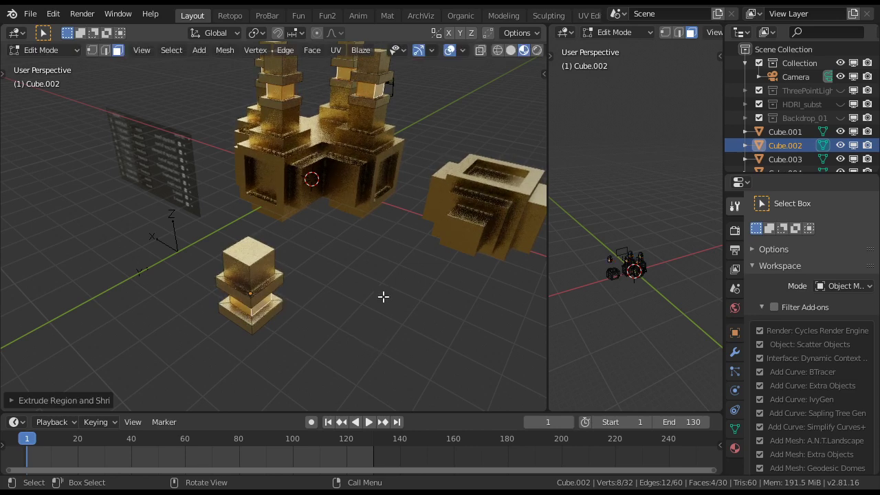
key(Tab)
middle_drag(433, 297, 170, 334)
click(183, 263)
Move Cube.001 away from the cross-shaped tower cluster
scroll(300, 204, up, 4)
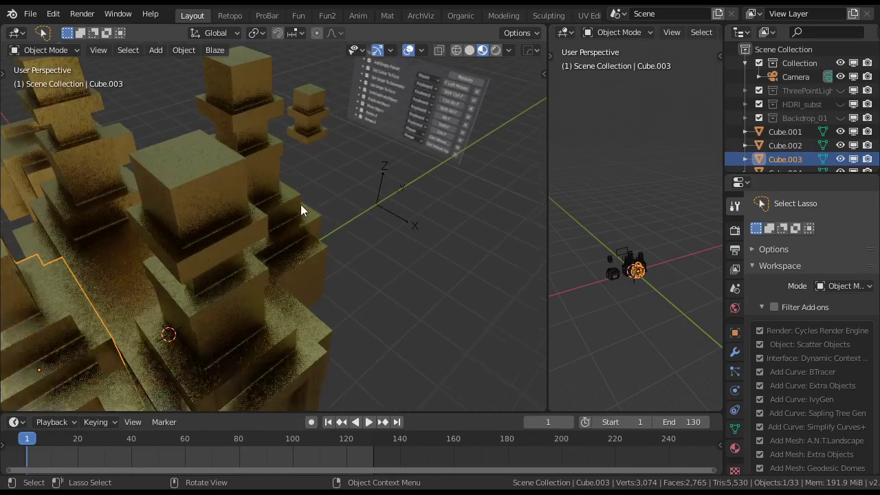
scroll(334, 206, down, 4)
middle_drag(334, 207, 190, 195)
click(168, 183)
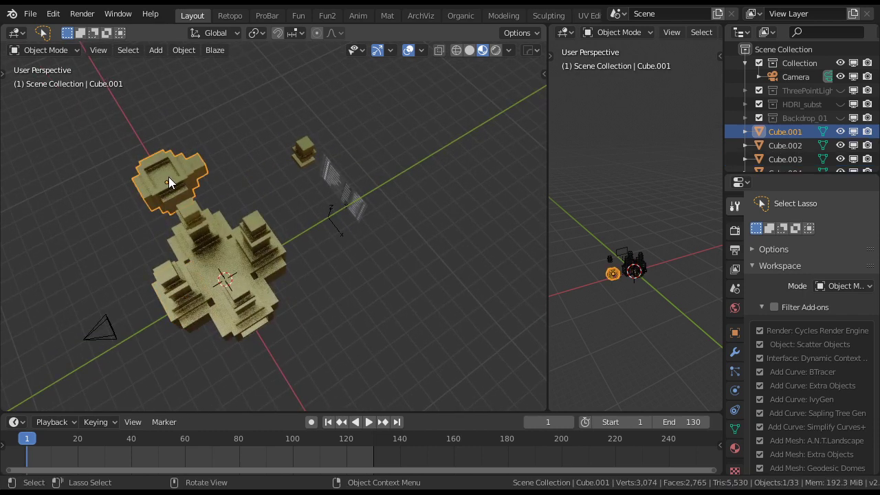
key(g)
click(131, 118)
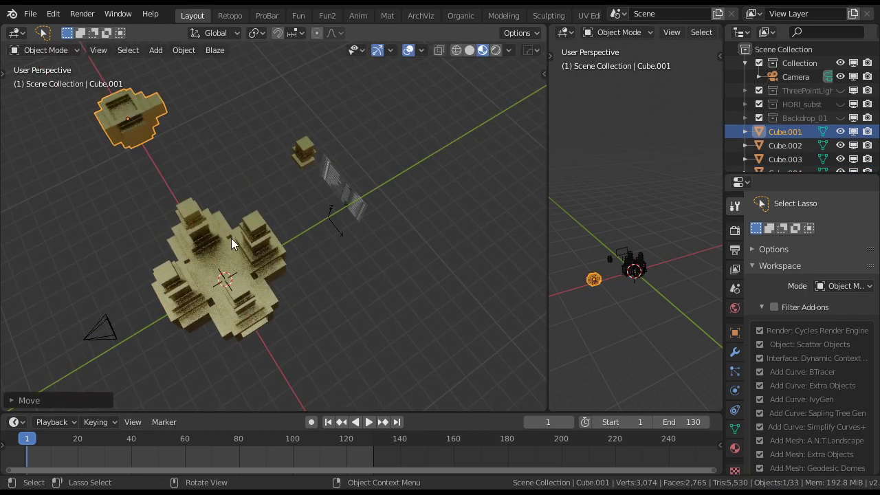
Box-select all the stepped cubes in the cluster
middle_drag(231, 238, 210, 218)
click(213, 252)
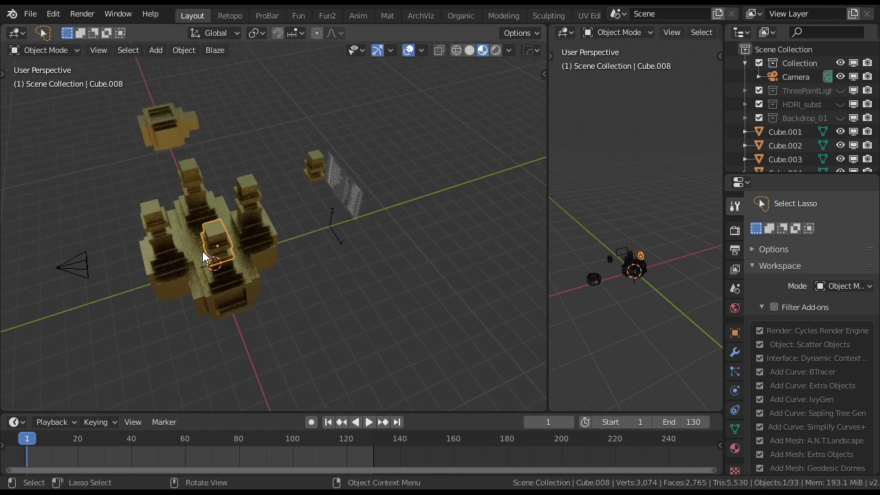
key(b)
drag(141, 160, 282, 310)
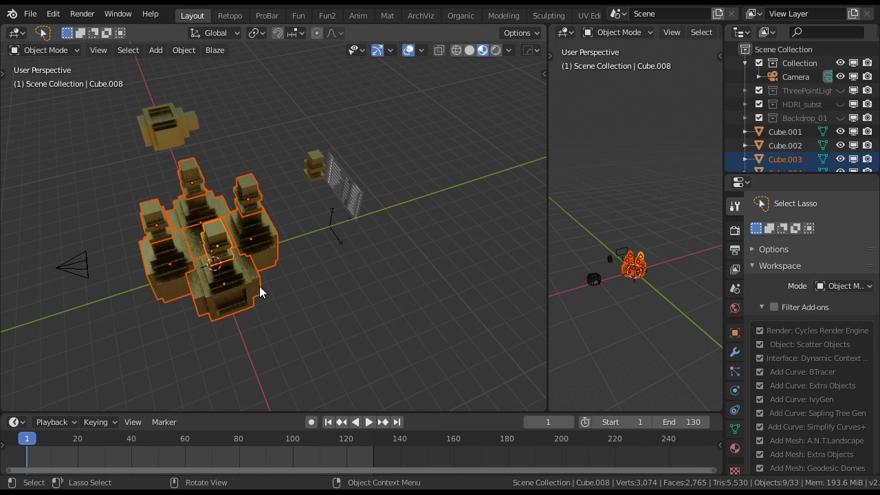
Join the selected cubes into one object and delete the right-hand cube cluster Cube.002
key(ctrl+j)
click(332, 245)
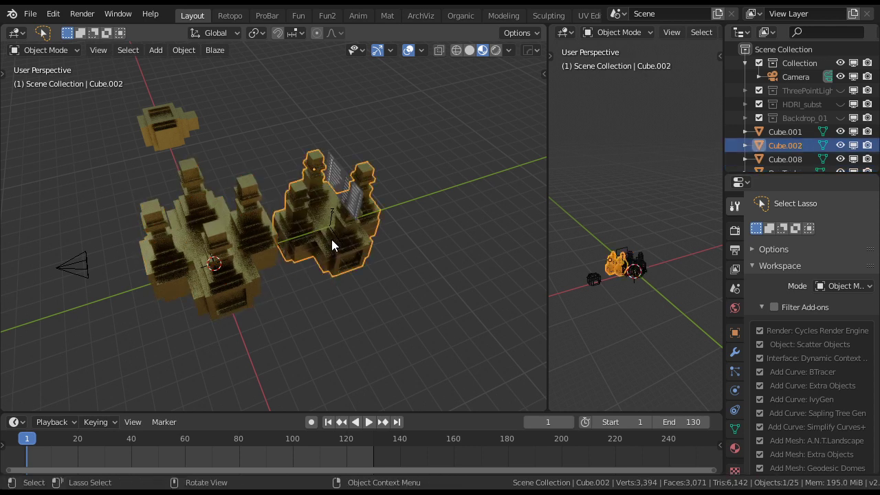
key(x)
click(330, 239)
Delete the DogTools object and the stray Cube.001, leaving Cube.008 selected
click(341, 182)
key(x)
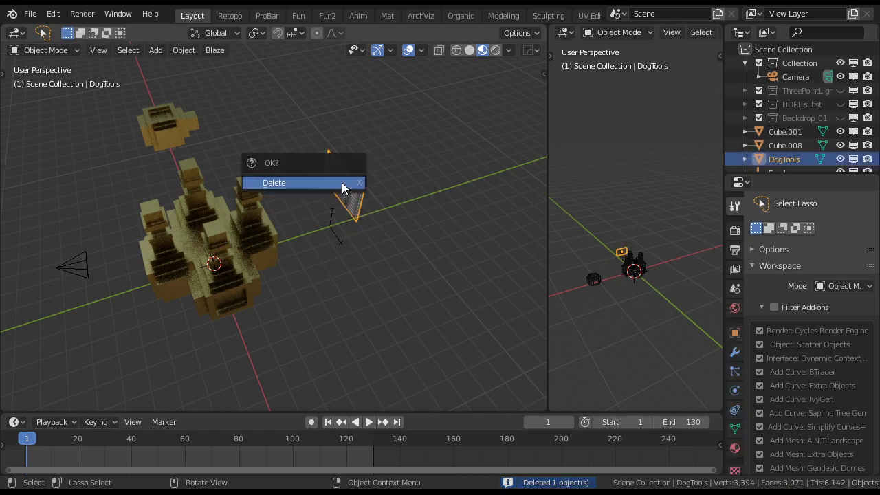
click(341, 183)
click(176, 114)
key(x)
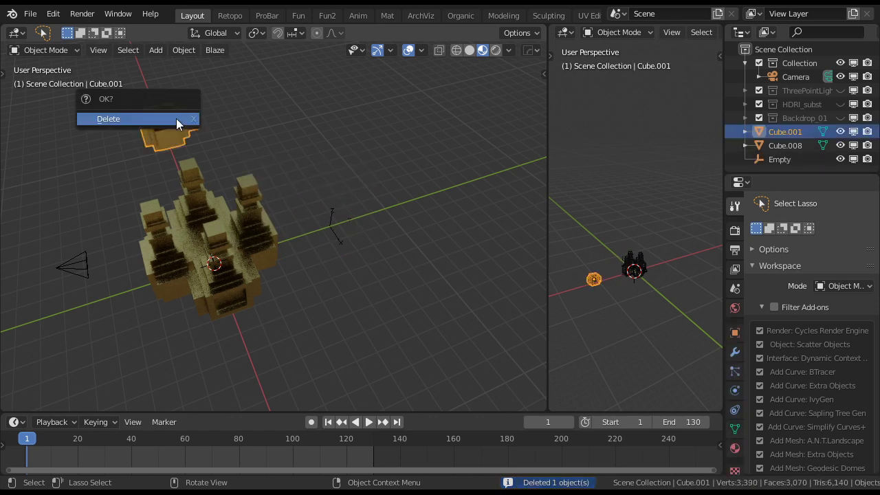
click(176, 118)
click(215, 218)
middle_drag(242, 243, 276, 214)
Voxel-remesh Cube.008 from the Object Data Remesh panel at a 0.1 m voxel size
click(734, 354)
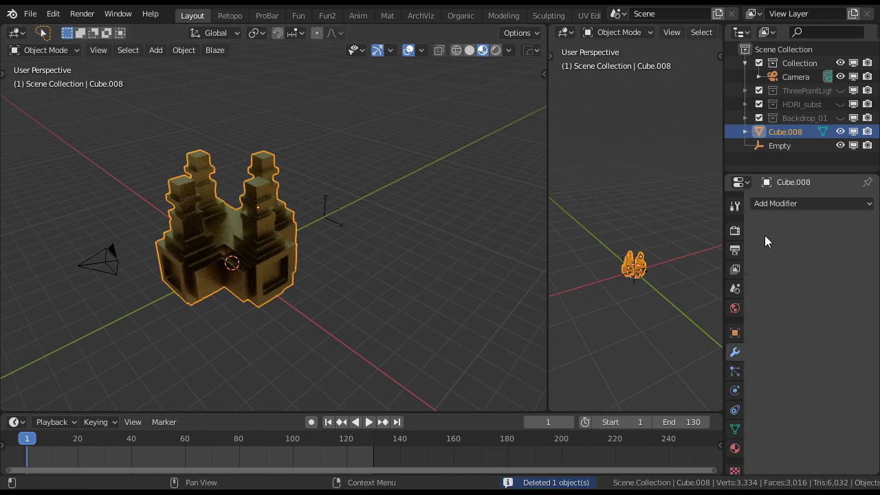
click(798, 204)
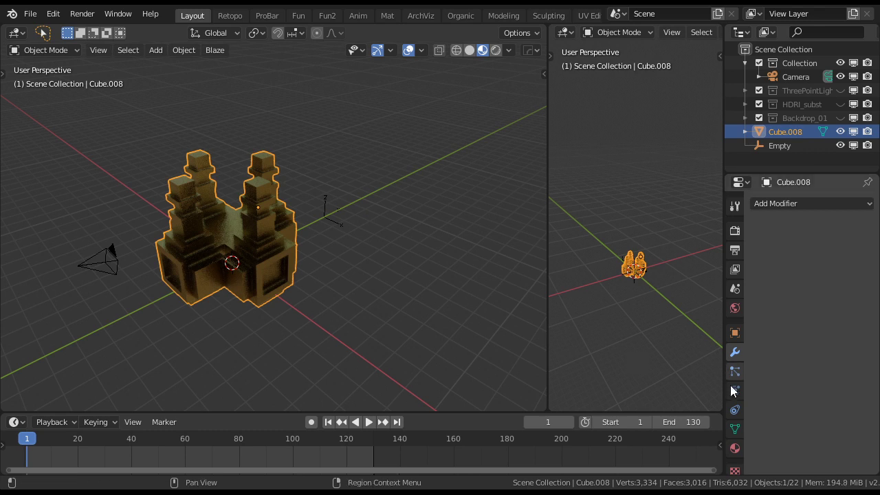
click(735, 428)
scroll(794, 382, down, 6)
scroll(794, 382, down, 1)
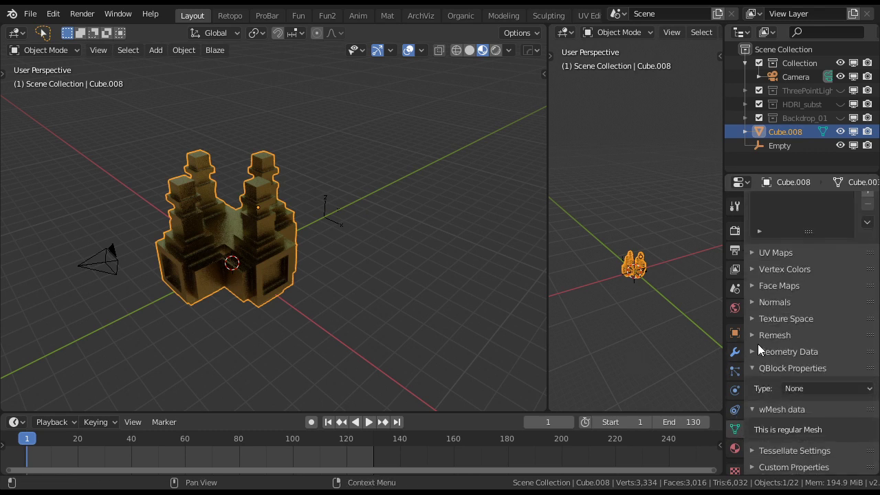
click(755, 335)
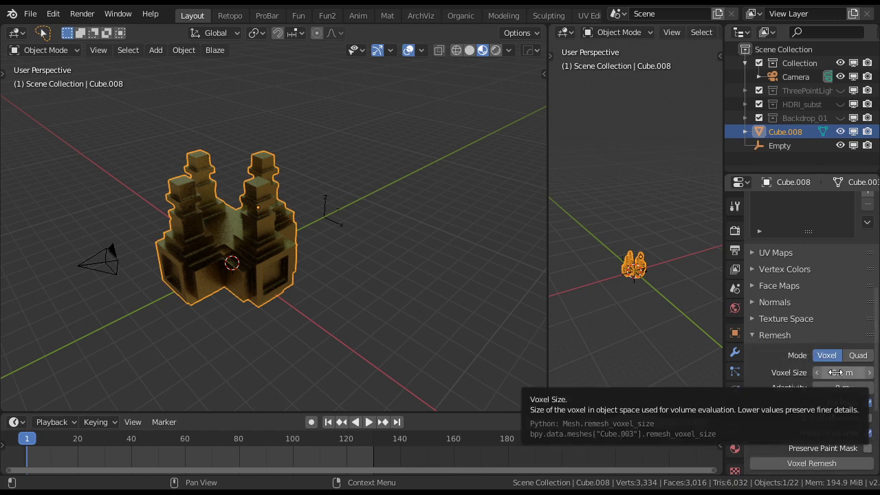
click(815, 463)
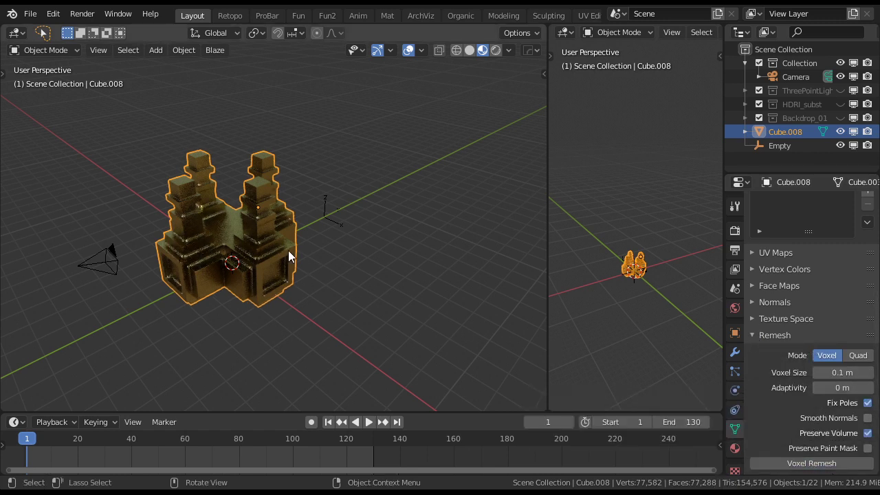
Add a Smooth modifier with factor 1.000 and 4 repeats to Cube.008
click(735, 352)
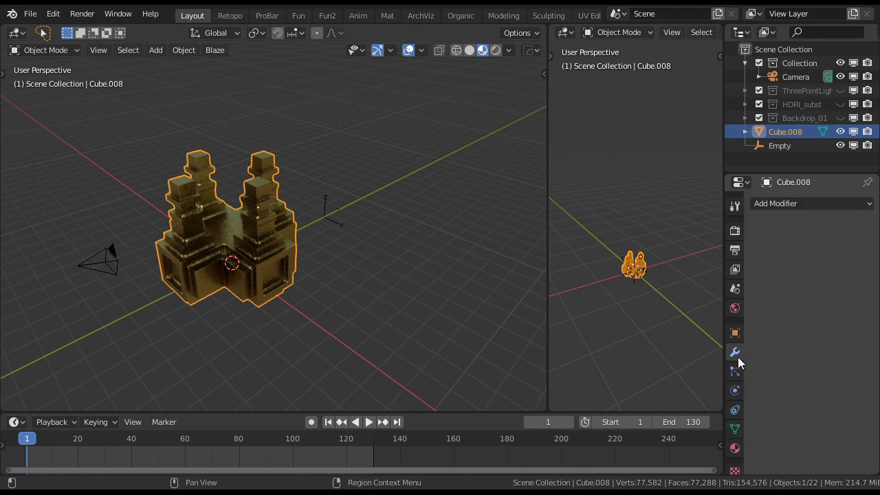
click(778, 205)
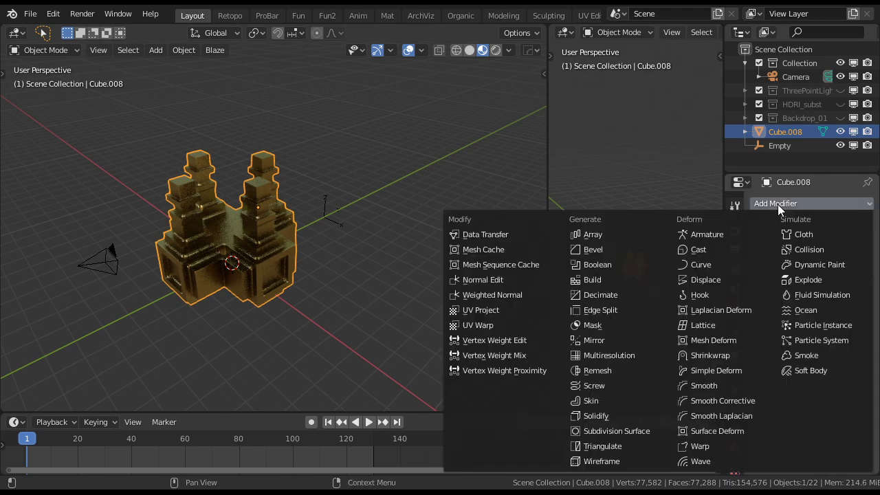
click(704, 385)
click(832, 293)
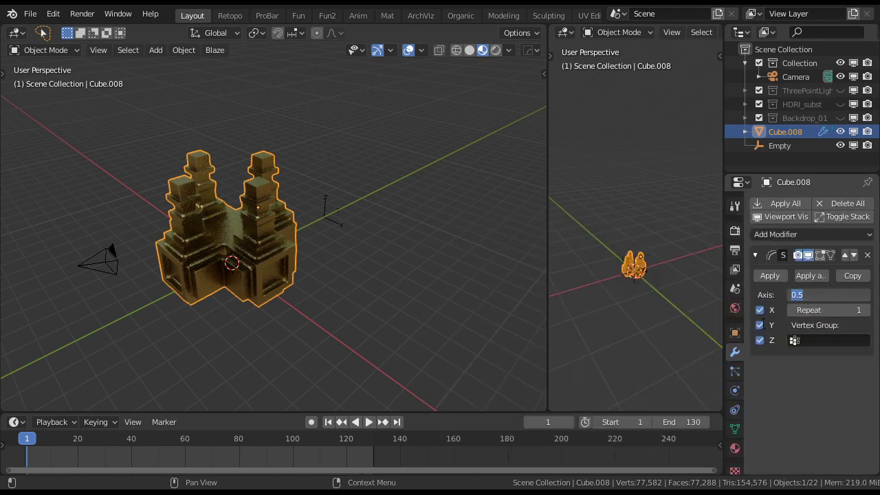
text(1)
key(Return)
drag(830, 310, 852, 310)
Apply the Smooth modifier to make the smoothing permanent, then view the cluster from the front
mouse_move(262, 207)
middle_down()
mouse_move(282, 189)
mouse_move(314, 187)
mouse_move(359, 211)
mouse_move(262, 221)
middle_up()
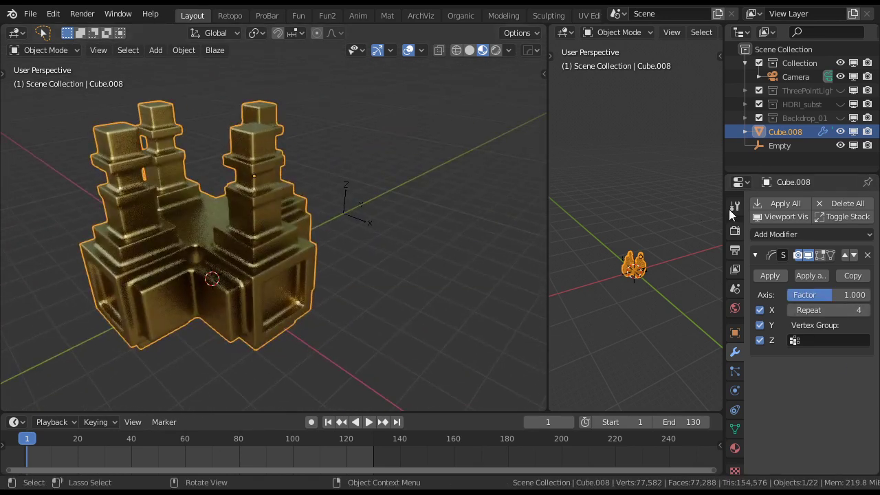
click(770, 276)
scroll(353, 202, down, 4)
middle_drag(353, 202, 361, 204)
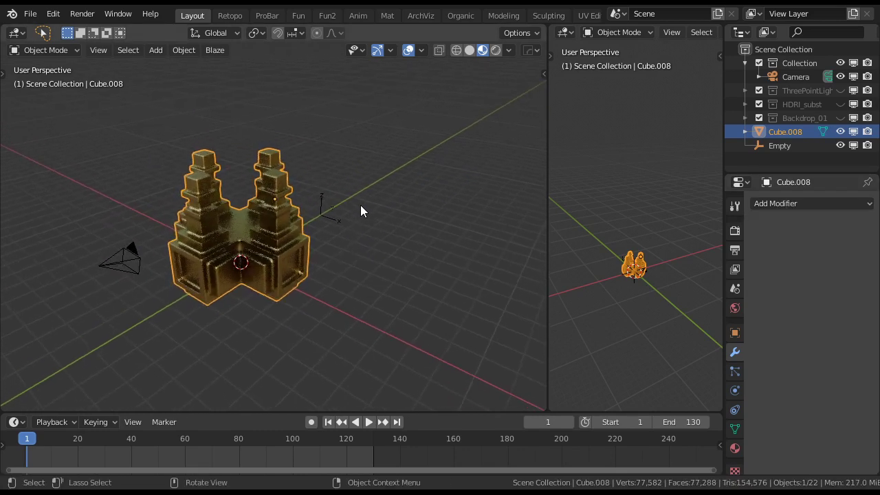
scroll(246, 216, up, 4)
middle_drag(231, 234, 351, 230)
Add a Simple Deform modifier set to Taper along the Z axis
click(775, 202)
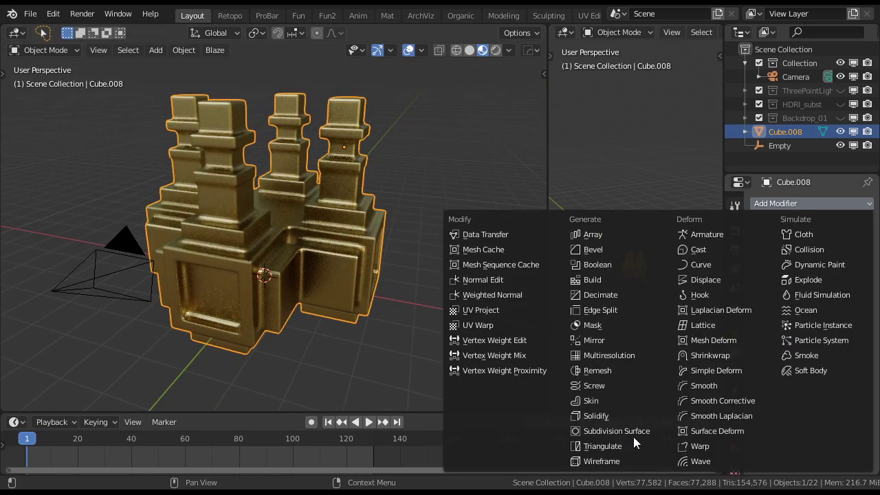
click(729, 371)
click(790, 372)
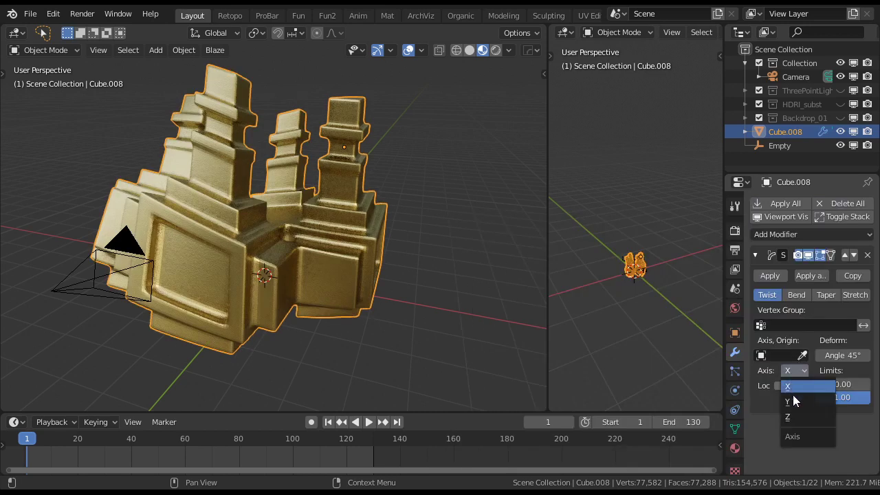
click(791, 416)
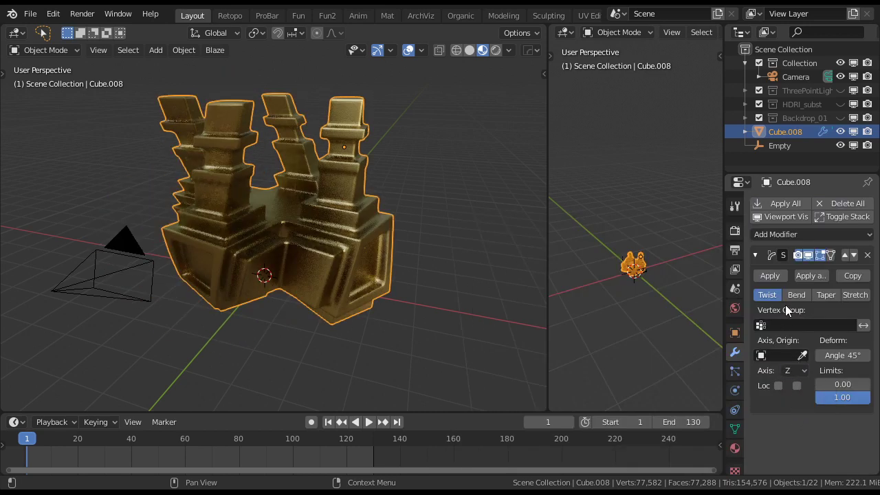
click(824, 295)
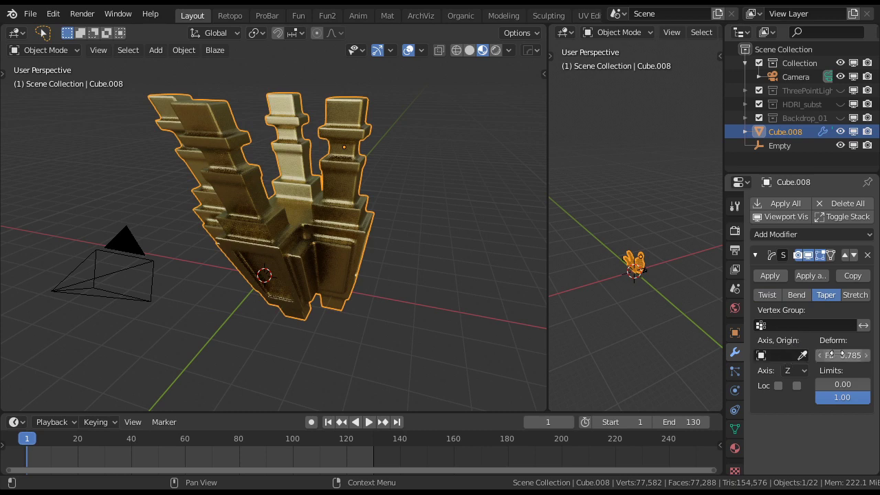
drag(828, 355, 542, 280)
Set the origin to Center of Mass (Volume) and set the taper factor to -0.655
right_click(311, 243)
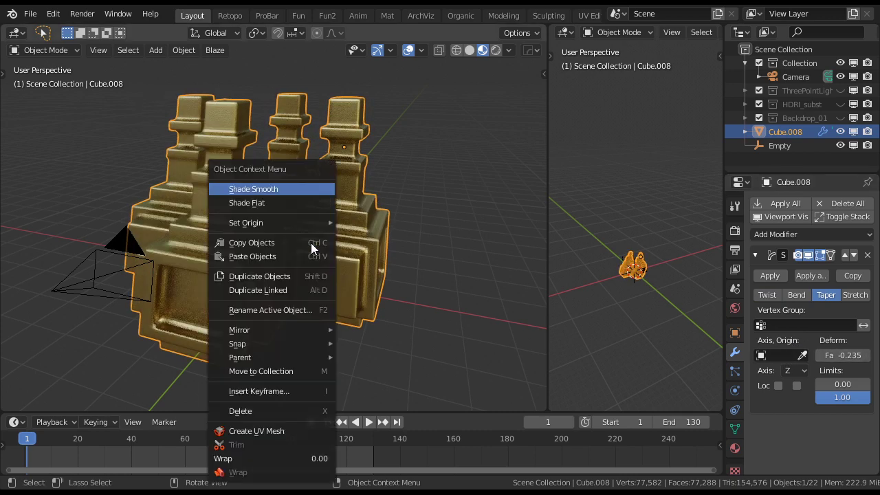
mouse_move(283, 220)
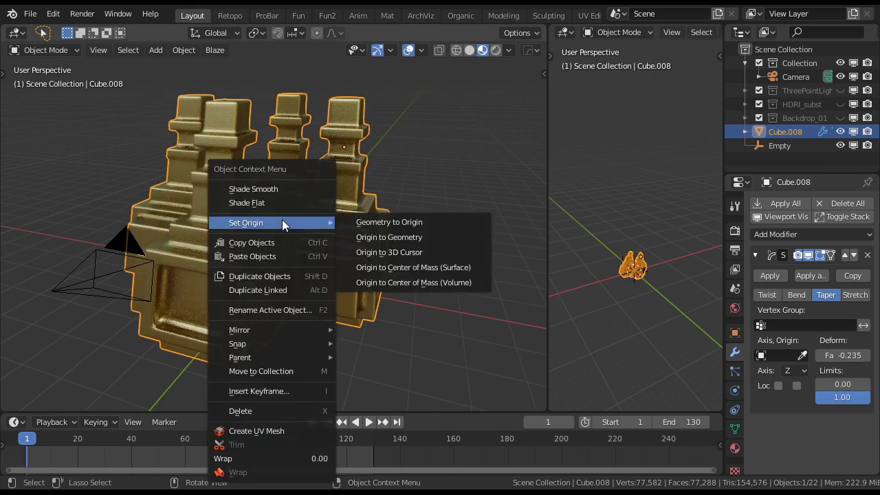
click(404, 280)
mouse_move(394, 266)
middle_down()
mouse_move(349, 276)
mouse_move(385, 274)
middle_up()
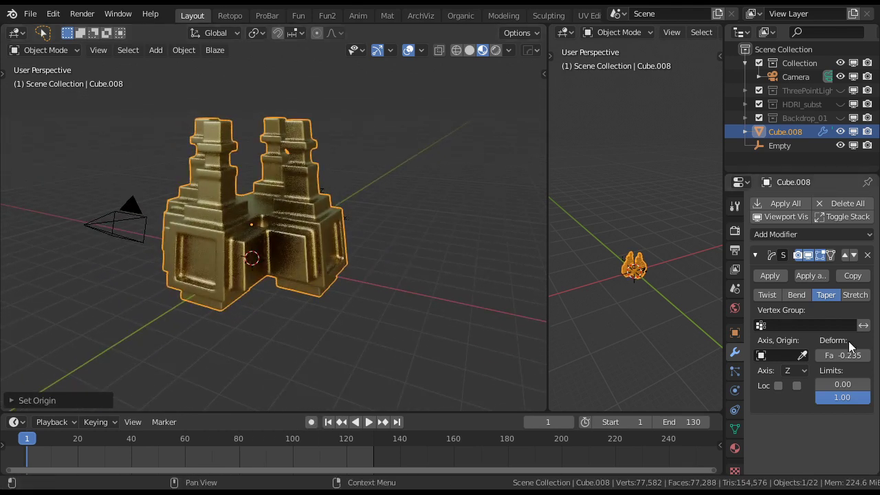
drag(842, 356, 777, 356)
middle_drag(360, 291, 324, 246)
Load a dark studio backdrop from the sidebar add-on and raise the cluster along Z
key(n)
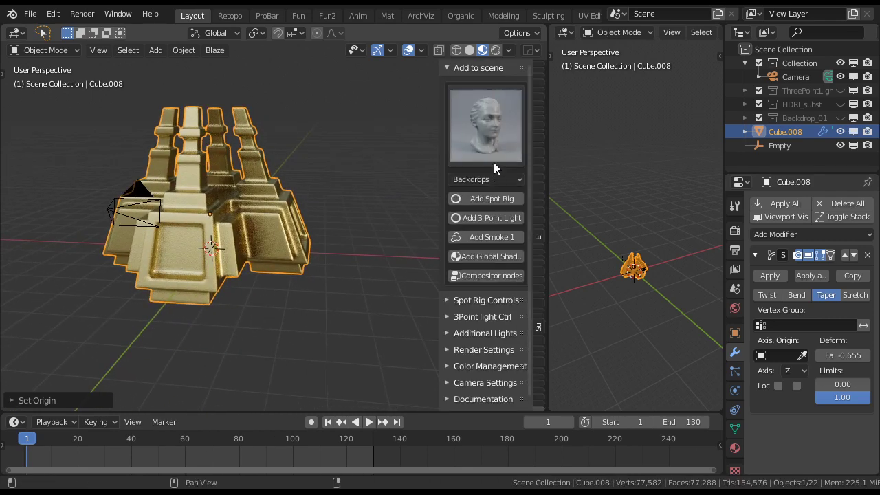
click(478, 119)
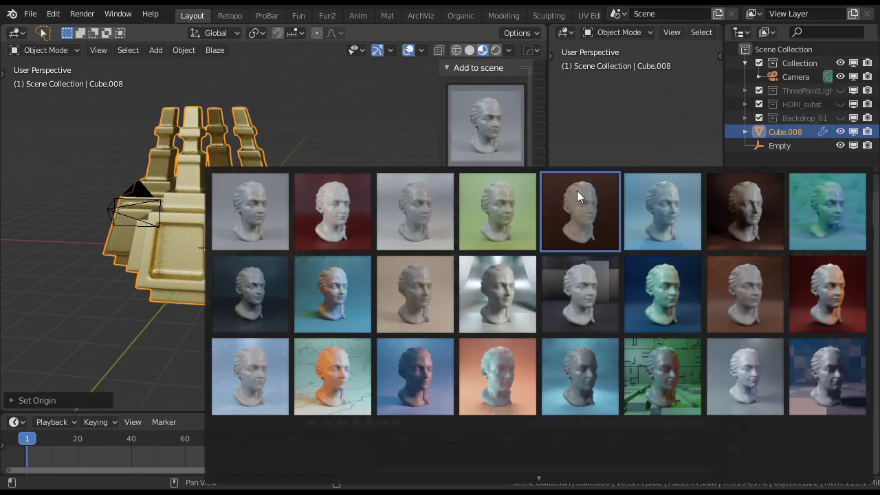
click(585, 303)
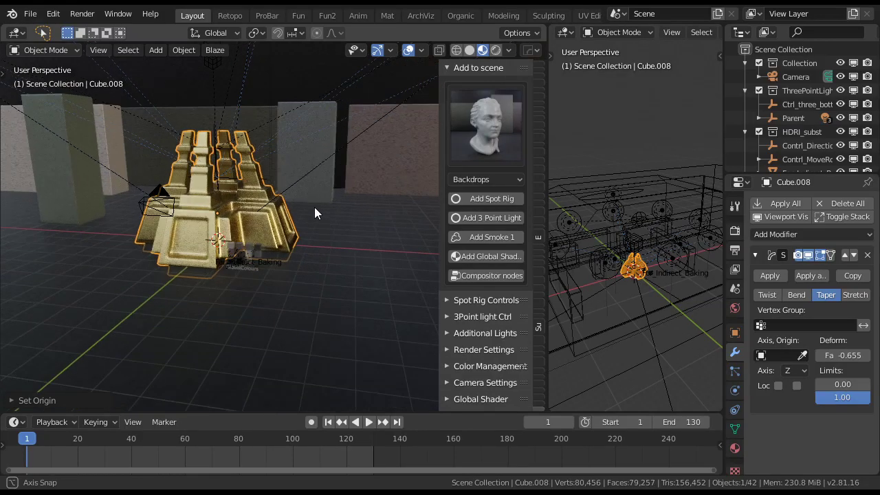
key(g)
key(z)
click(306, 207)
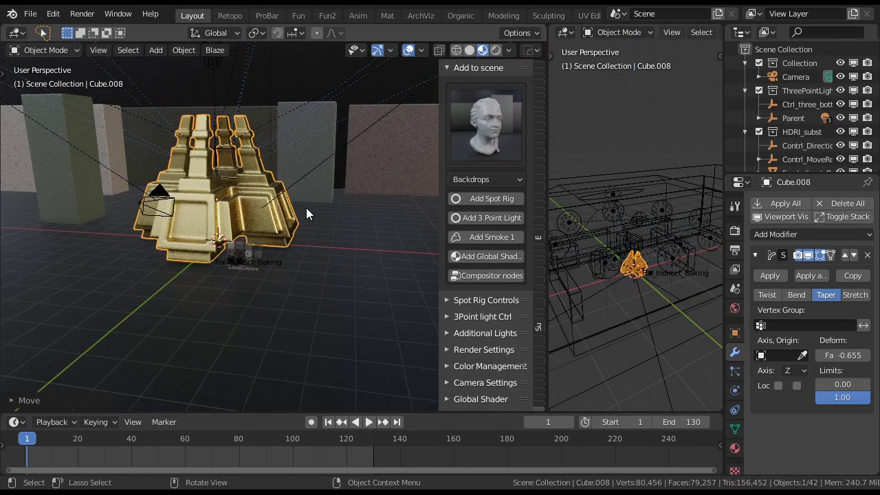
Look through the scene camera, lock it to the view, and reframe the cluster
key(KP_0)
scroll(485, 335, down, 1)
click(469, 354)
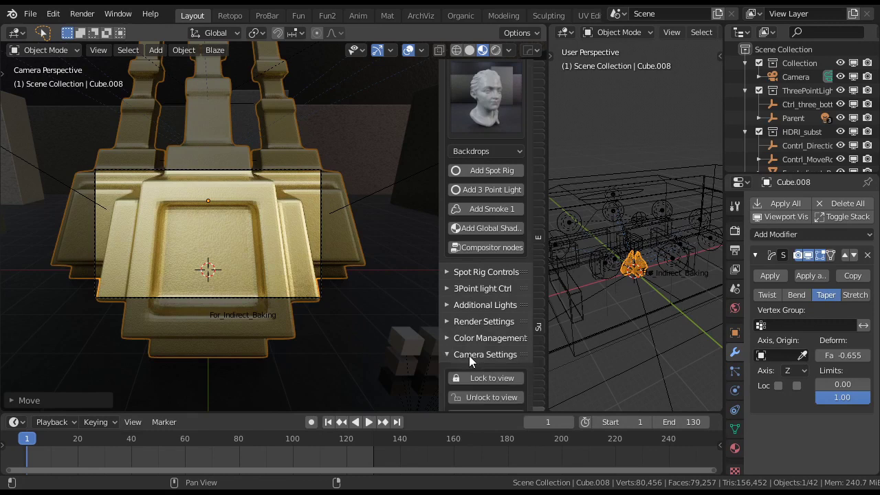
click(481, 378)
middle_drag(429, 326, 330, 316)
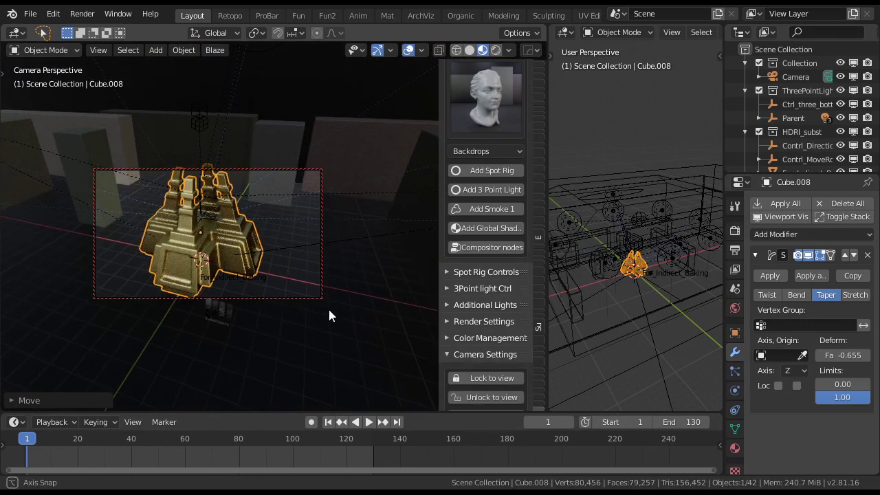
Try the checkered backdrop, then switch to the dark red backdrop and reframe the camera
click(485, 97)
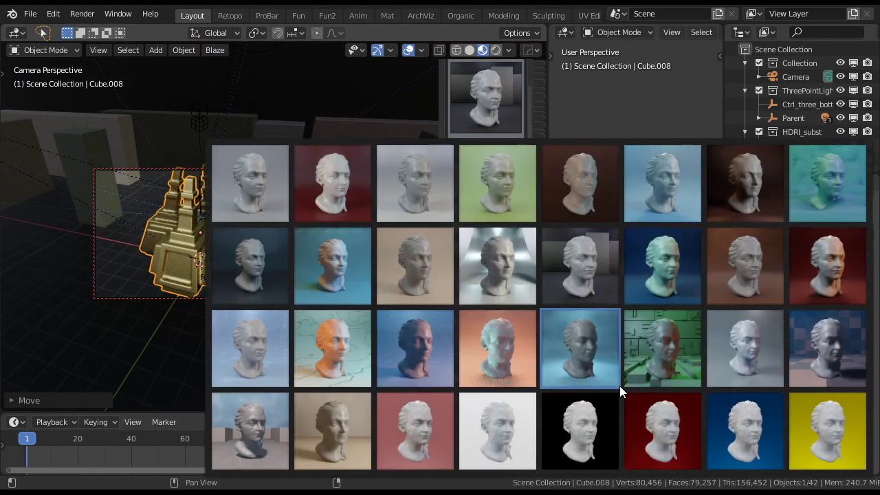
click(815, 339)
click(490, 93)
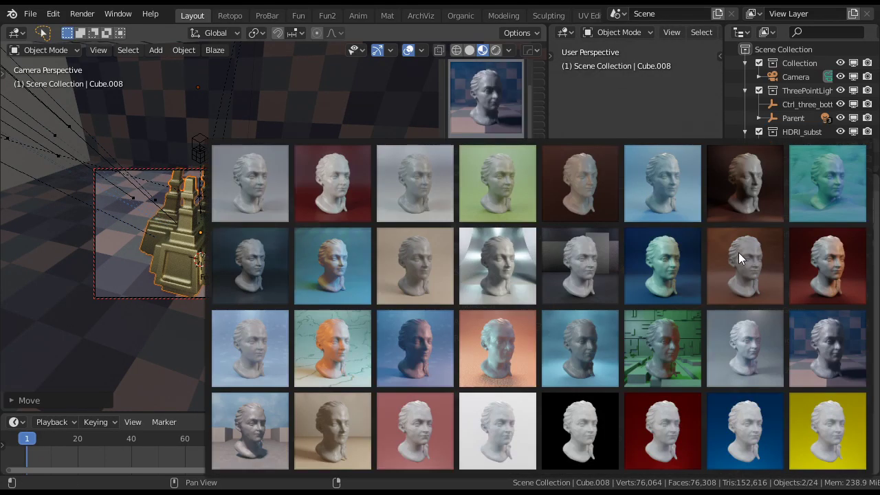
click(815, 253)
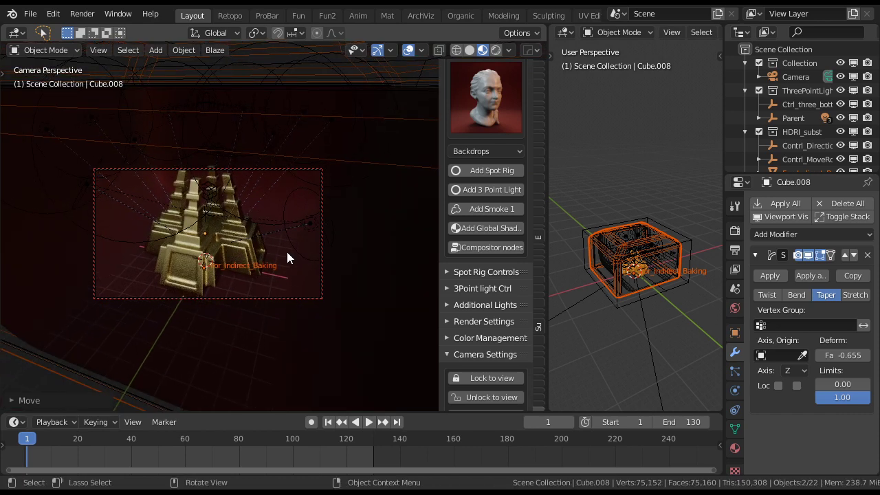
mouse_move(287, 252)
middle_down()
mouse_move(279, 209)
mouse_move(285, 230)
mouse_move(275, 223)
mouse_move(277, 238)
middle_up()
Place the 3D cursor on the cluster and add camera depth of field at F-Stop 0.6
shift+right_click(195, 256)
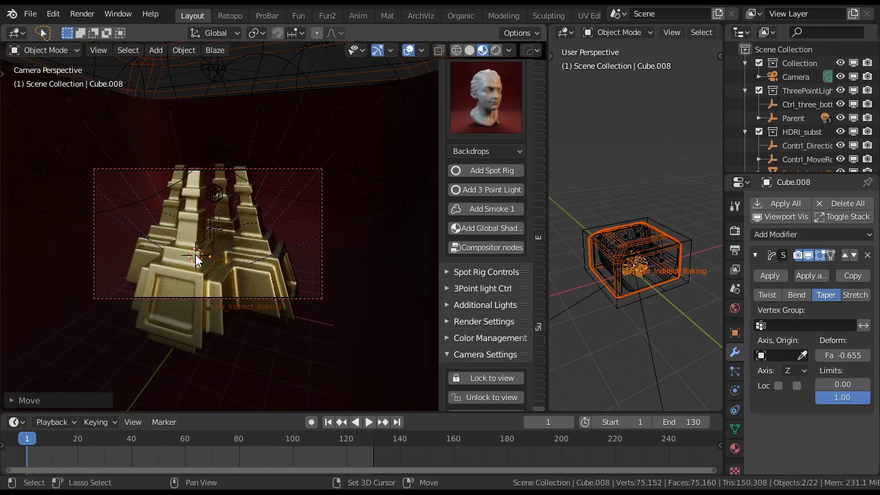
scroll(500, 382, down, 5)
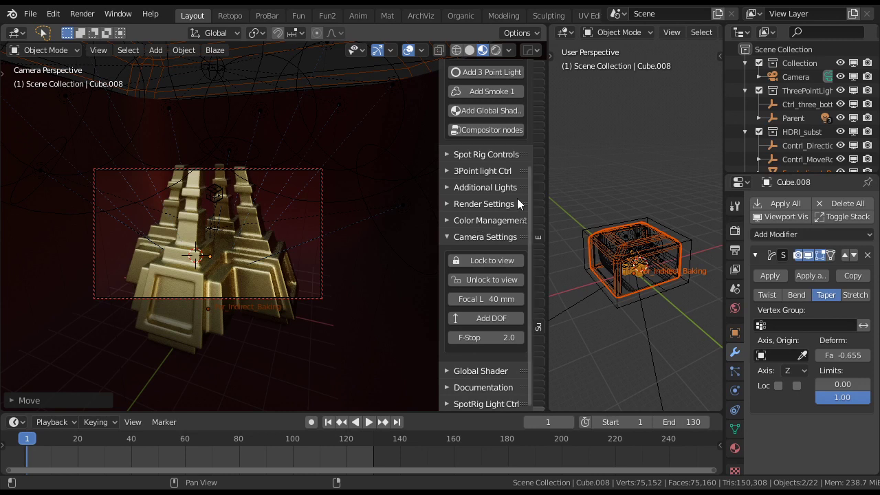
click(499, 319)
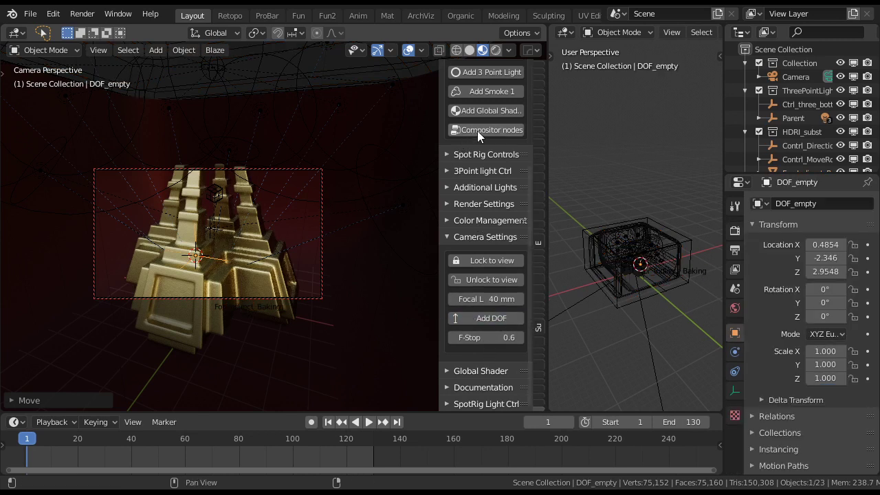
click(482, 238)
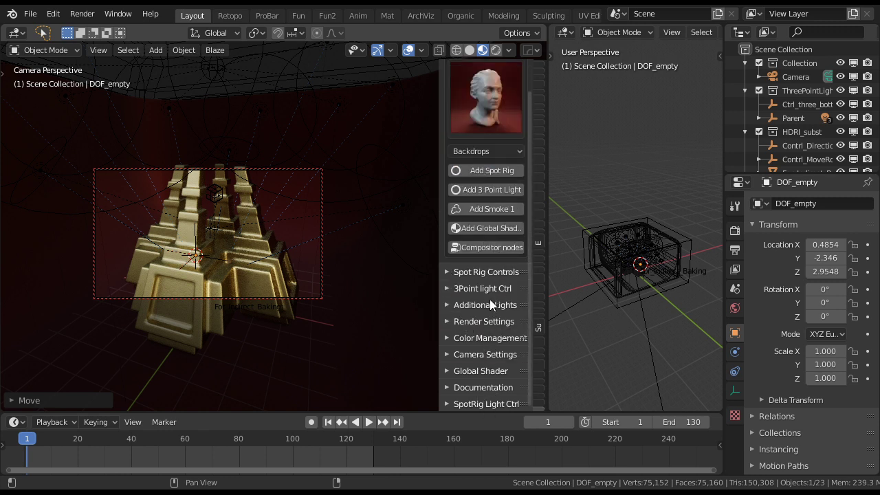
Set the Color Management look to NMS-HC and unlock the camera from the view
click(482, 337)
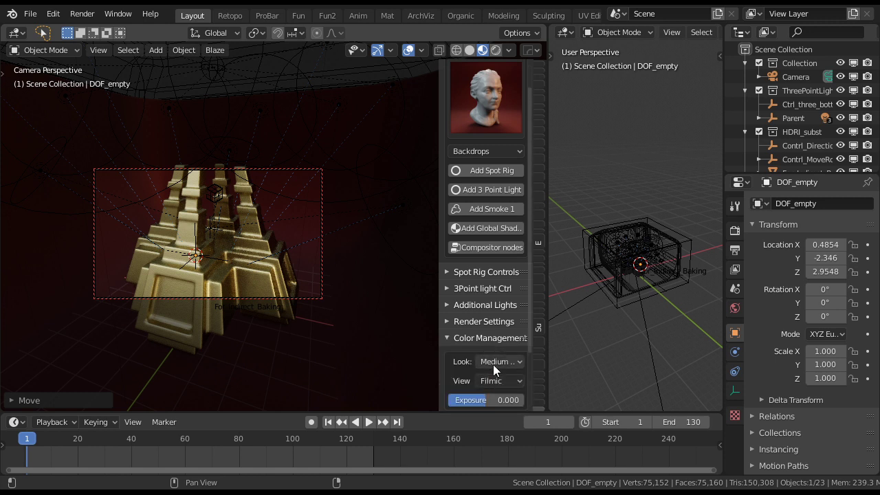
click(493, 363)
click(529, 240)
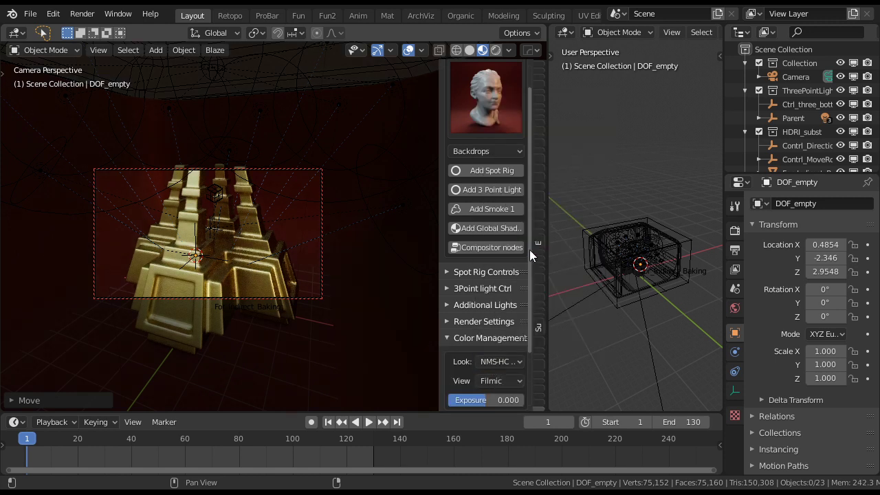
scroll(492, 343, down, 3)
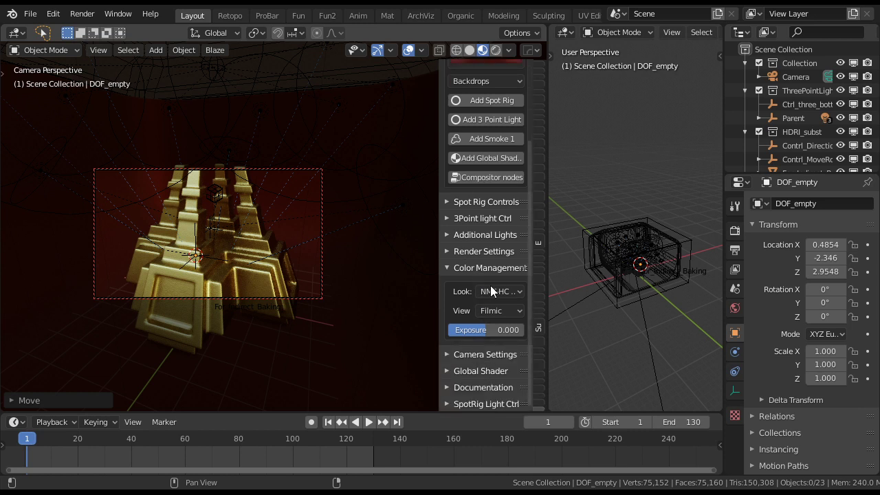
click(487, 354)
click(492, 398)
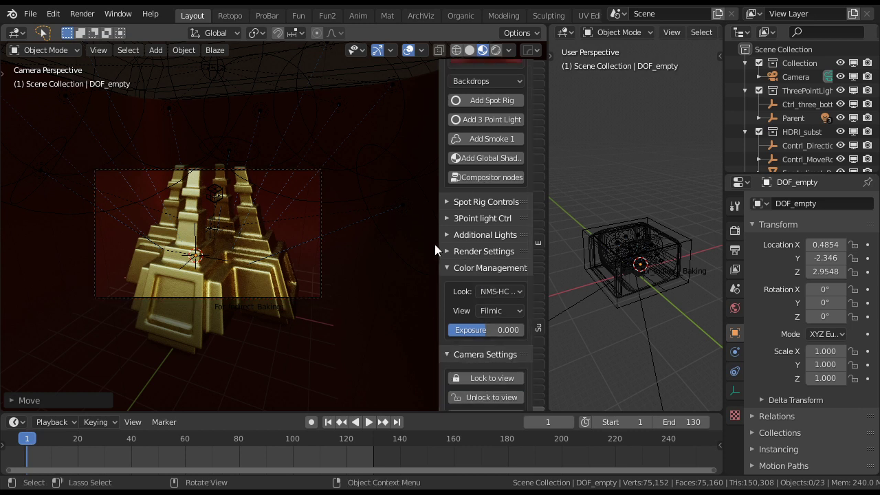
click(80, 13)
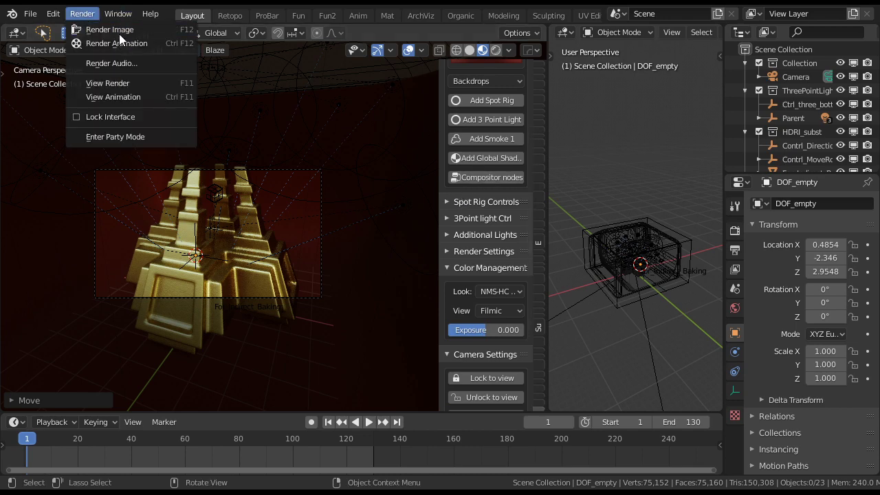